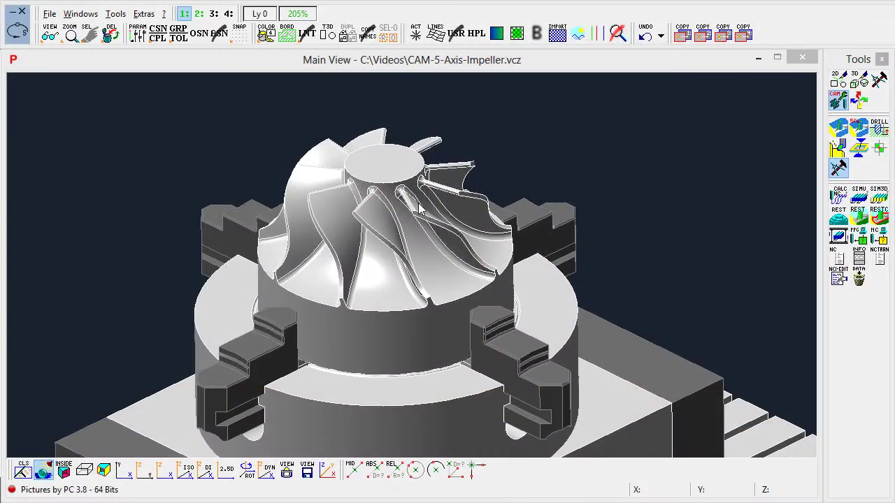
Cover the impeller with a cylindrical stock blank using 'Cover 3D object with a cylinder'.
scroll(378, 193, "up", 2)
right_click(378, 193)
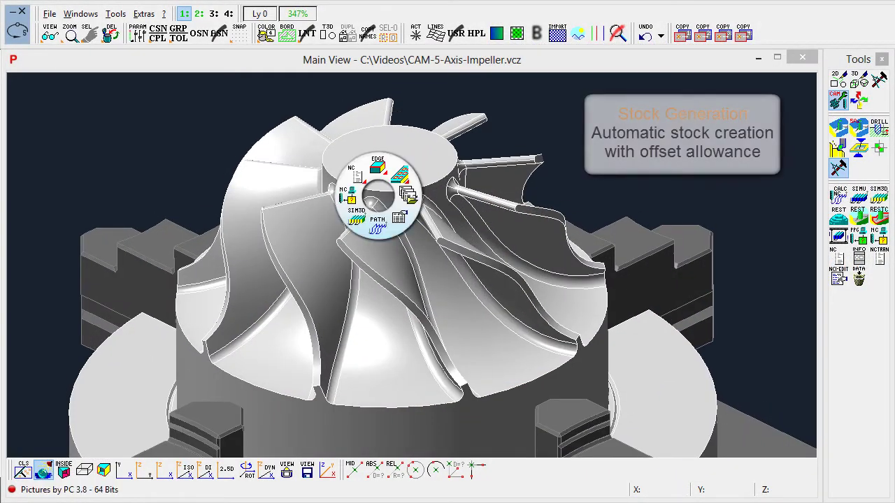
left_click(385, 165)
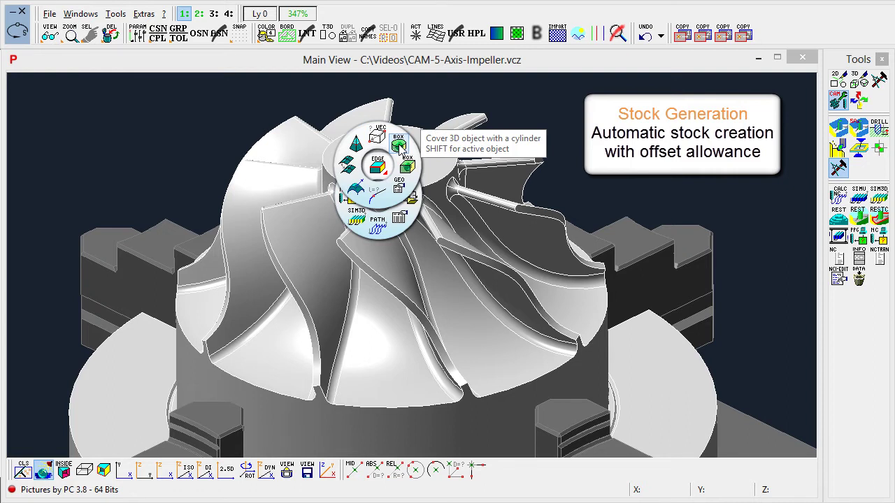
left_click(398, 145)
left_click(404, 140)
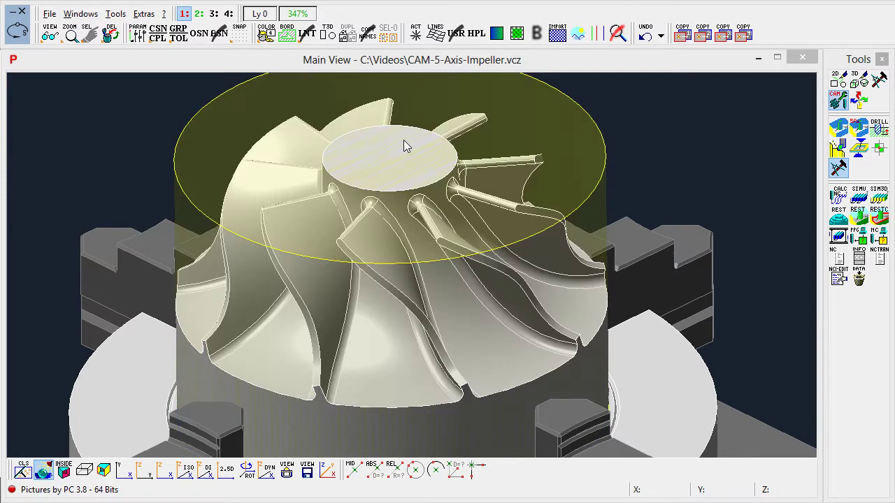
Place a rotation-axis marker with z-offset 20 from three points on the top disc.
right_click(396, 194)
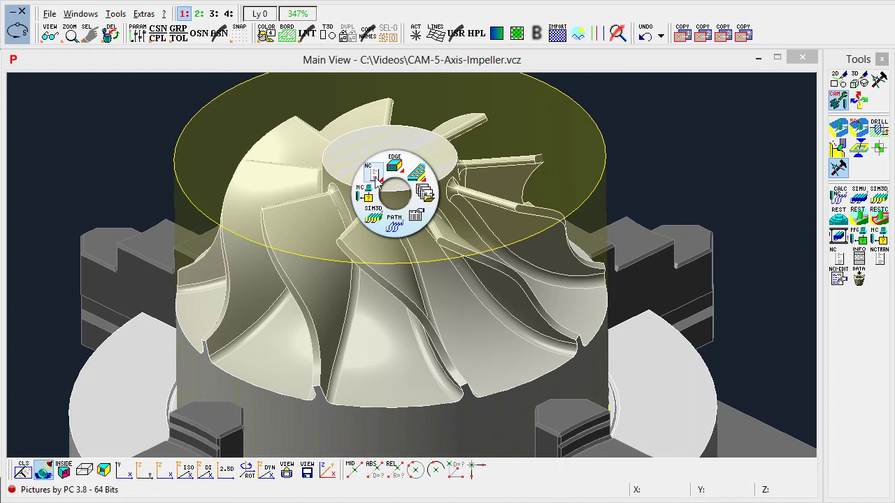
left_click(374, 176)
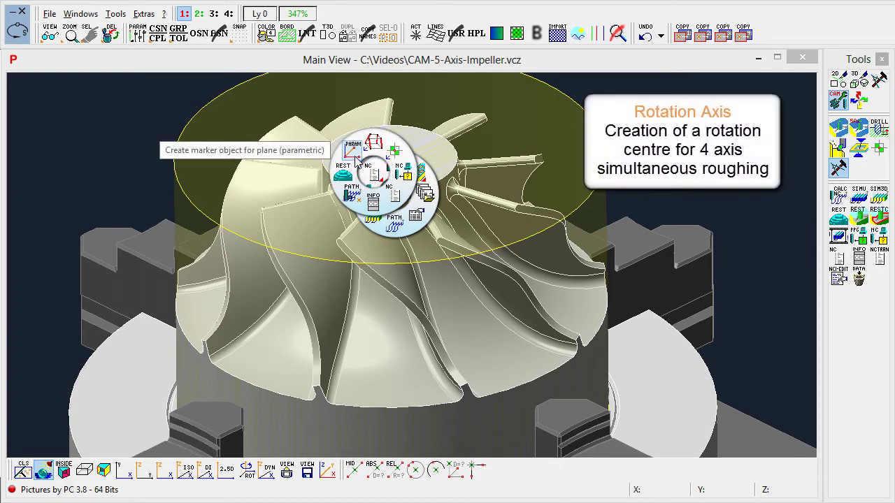
left_click(355, 160)
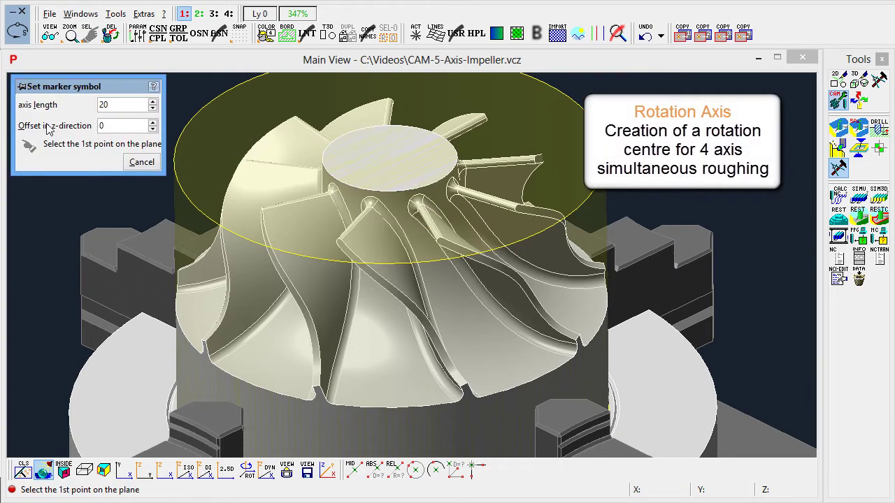
type("20")
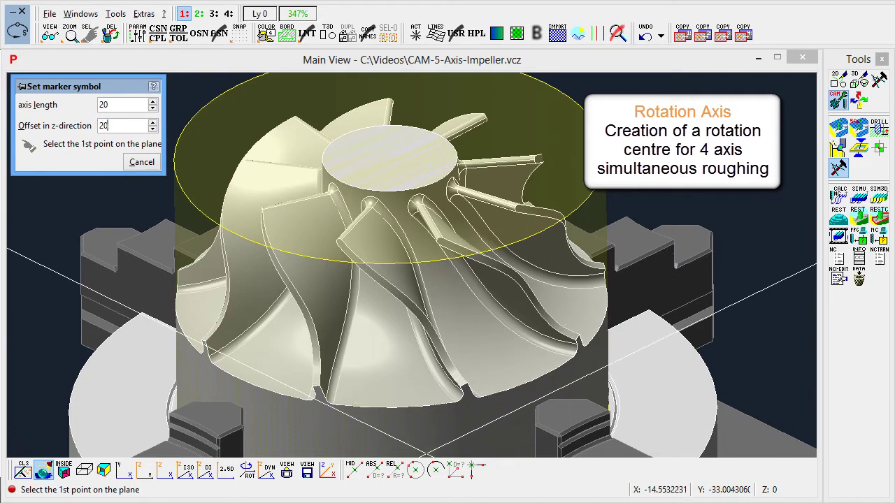
left_click(435, 470)
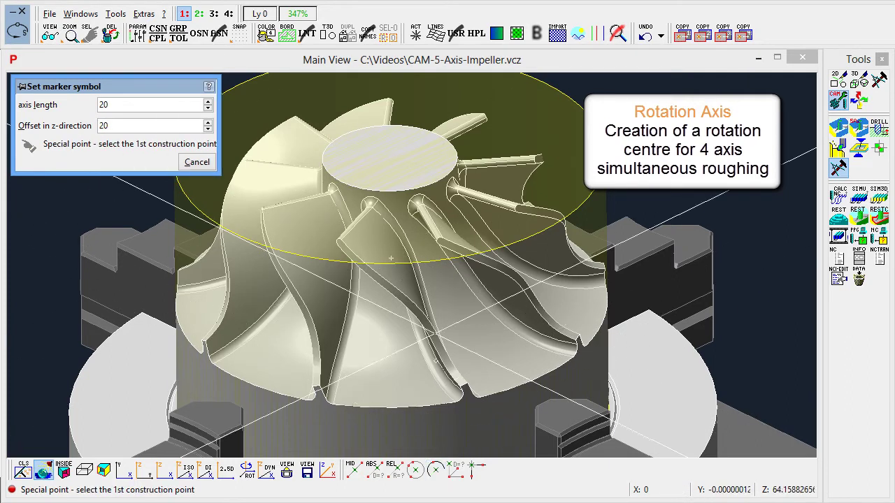
left_click(400, 190)
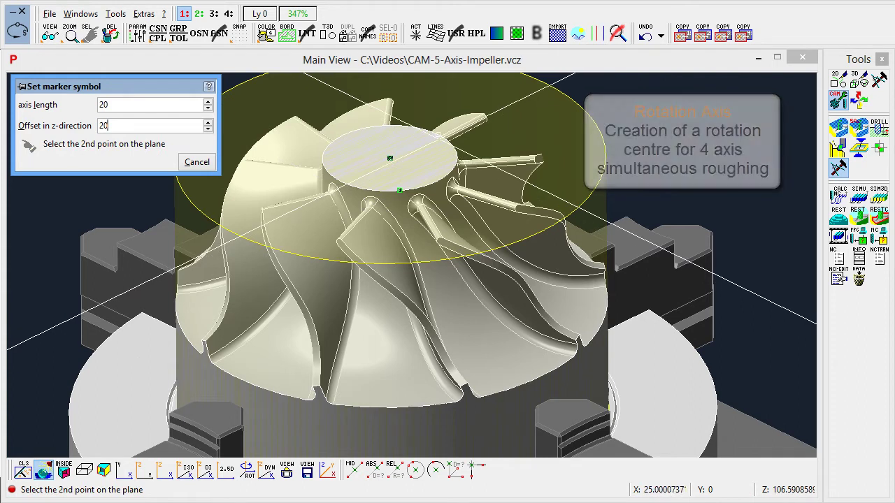
left_click(438, 134)
left_click(389, 175)
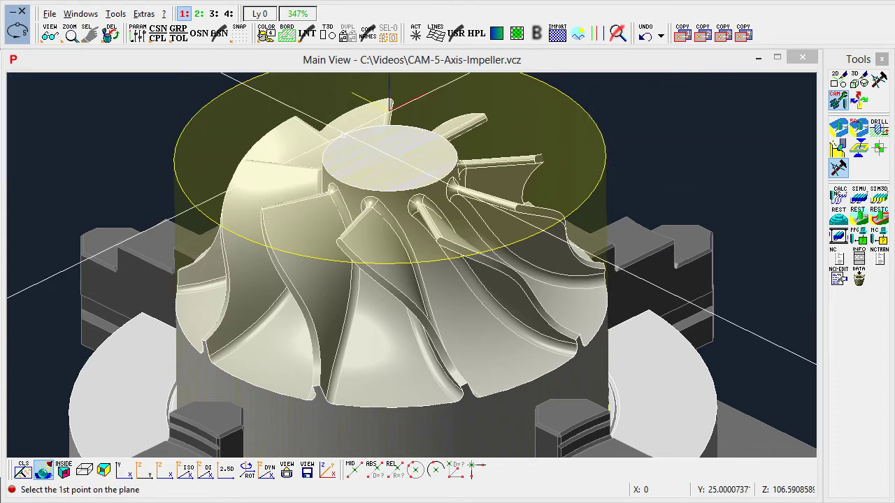
middle_click_drag(402, 182, 395, 201)
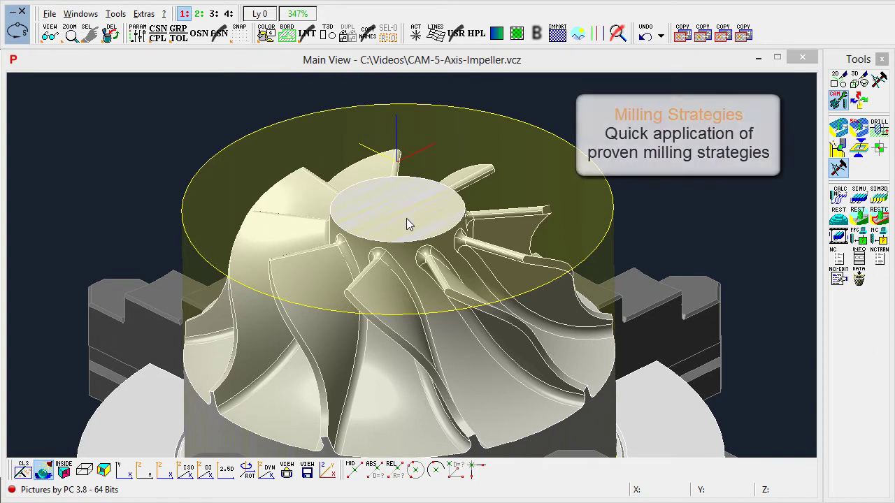
Load the 3D-Roughing-Cylindrical.camseq sequence and pick the impeller's 3D contour for roughing.
right_click(406, 218)
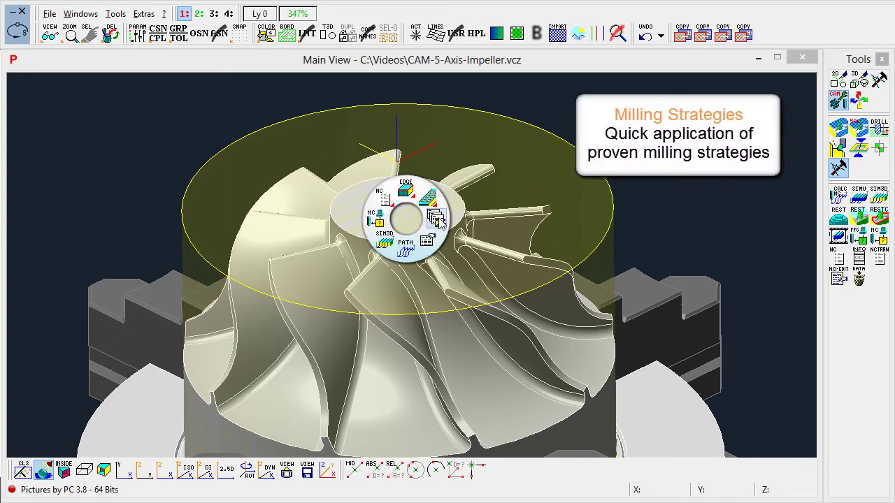
left_click(437, 219)
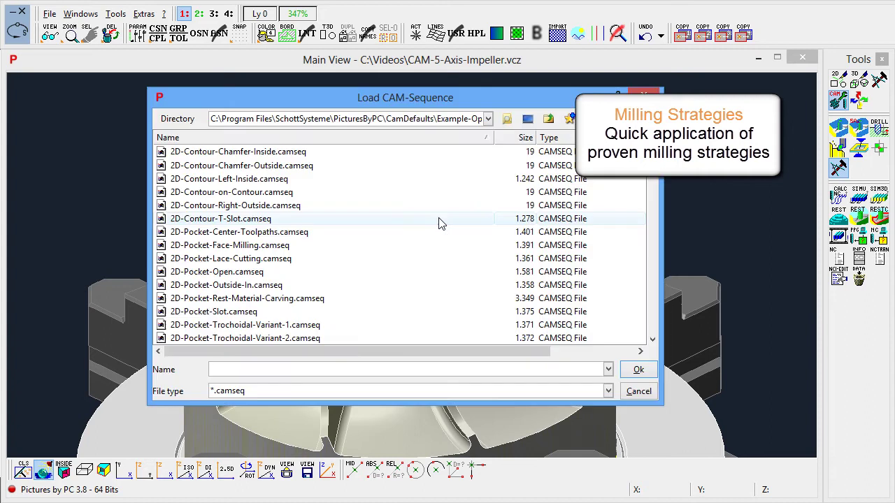
scroll(439, 222, "down", 3)
scroll(439, 222, "down", 4)
scroll(439, 222, "down", 2)
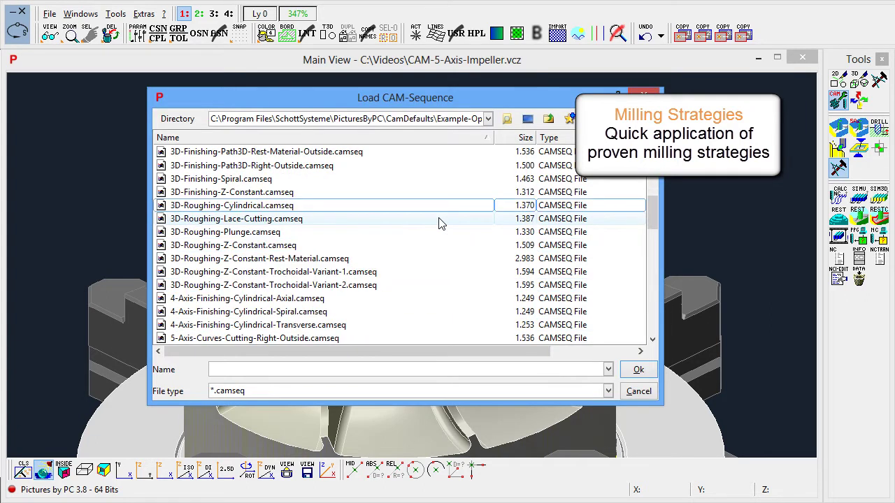
left_click(638, 372)
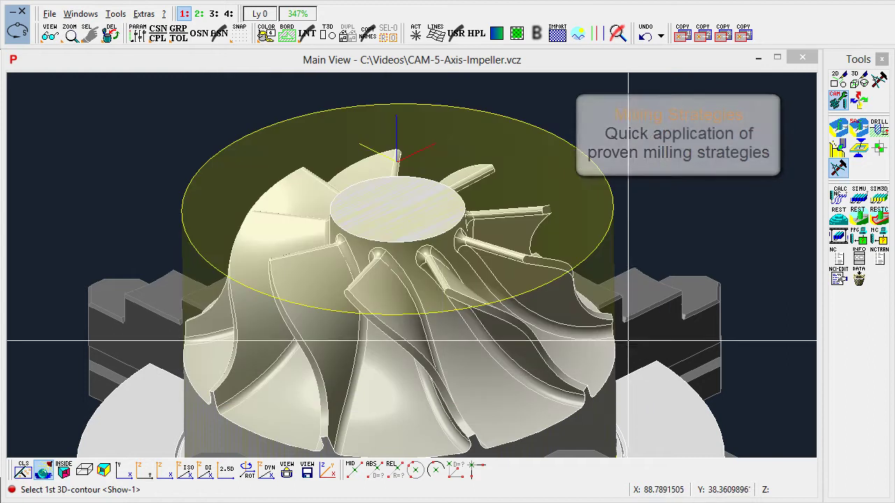
left_click(427, 154)
left_click(409, 220)
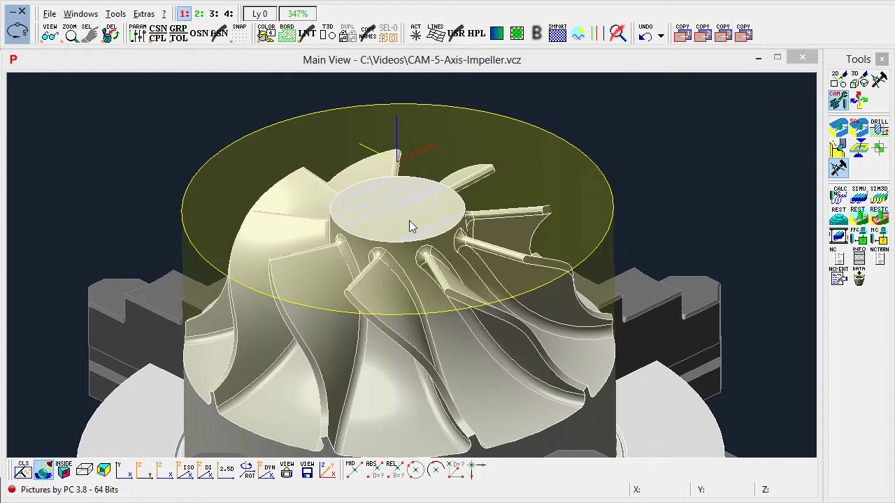
Run the roughing CAM simulation with object 'simulation' as the blank.
left_click(859, 200)
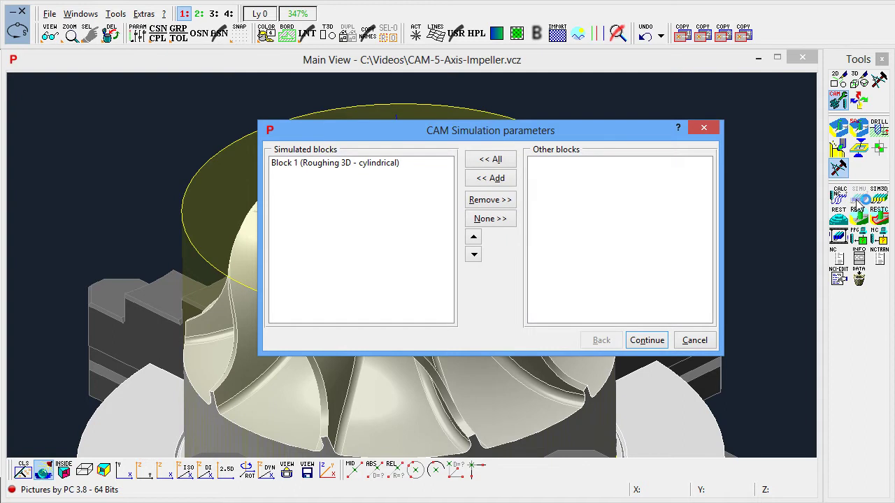
left_click(646, 340)
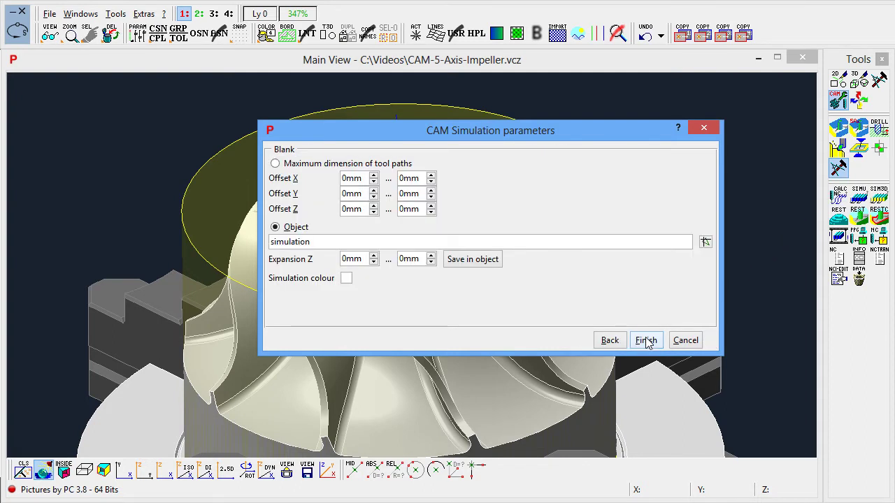
left_click(647, 341)
left_click(99, 87)
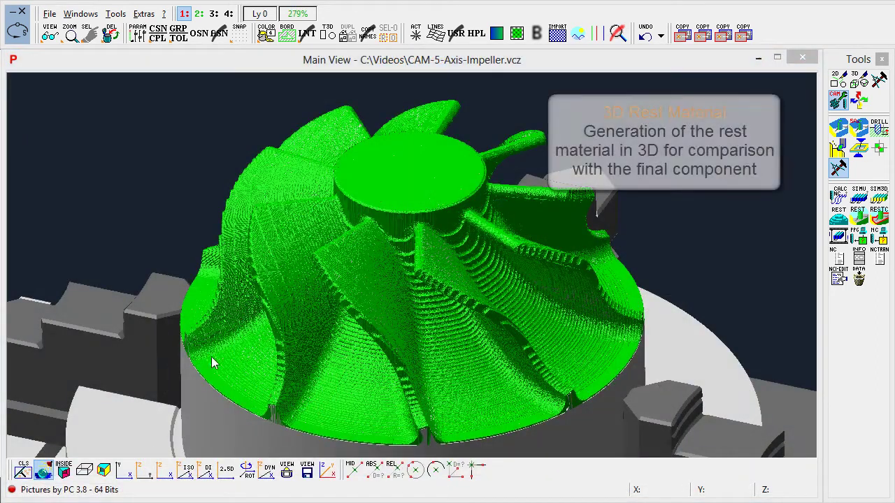
Show a sectional view of the rest material, raising the Z cut to 88.037.
left_click(104, 471)
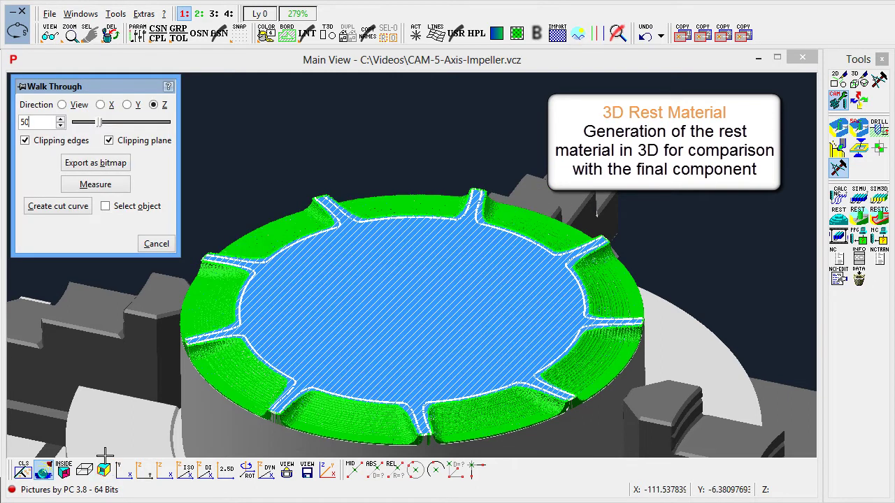
left_click(98, 126)
left_click(95, 126)
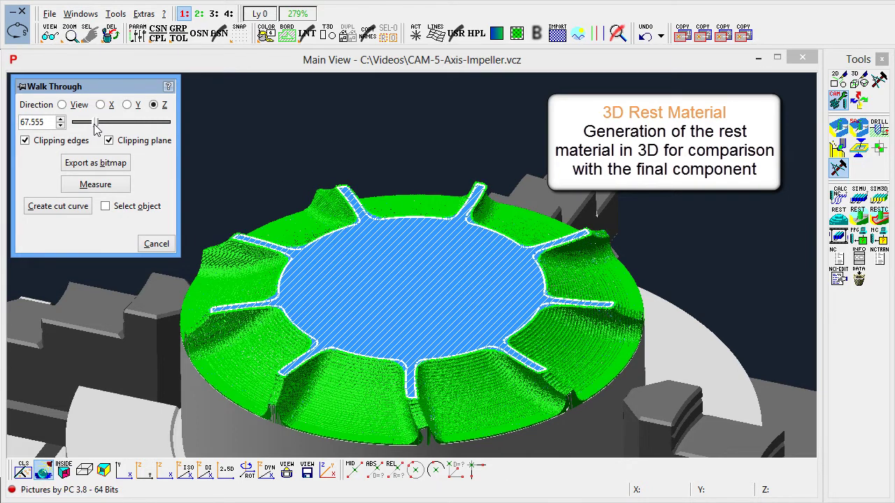
left_click(95, 126)
left_click(94, 127)
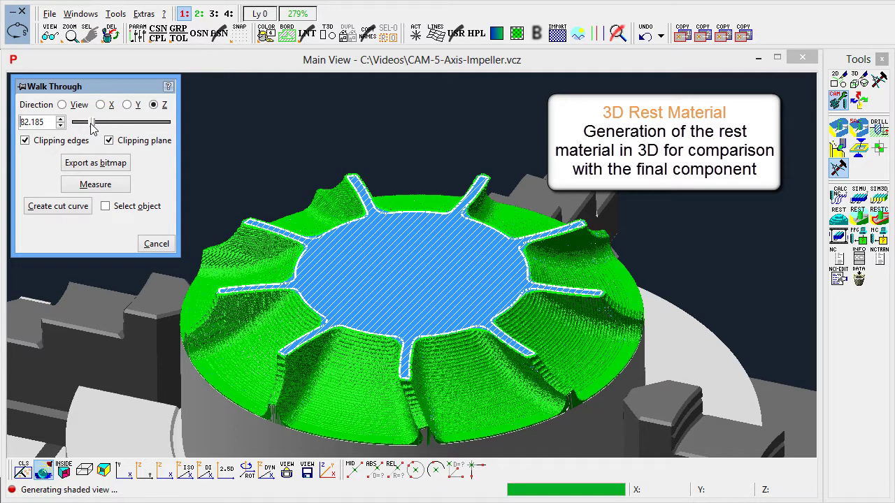
left_click(90, 128)
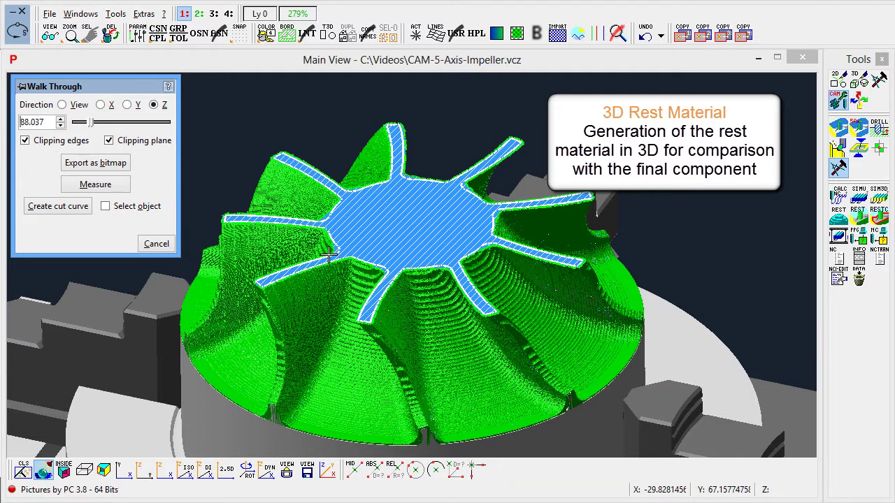
scroll(332, 257, "up", 1)
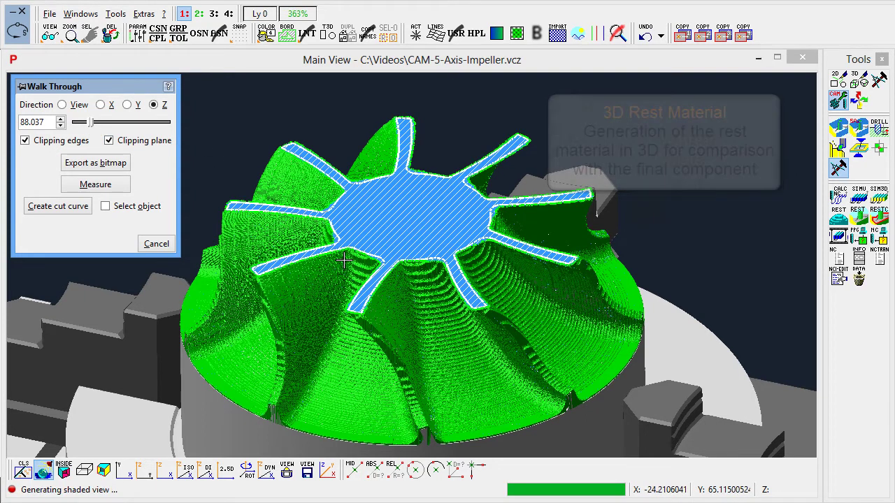
scroll(343, 260, "up", 1)
scroll(343, 260, "up", 1)
scroll(343, 260, "up", 1)
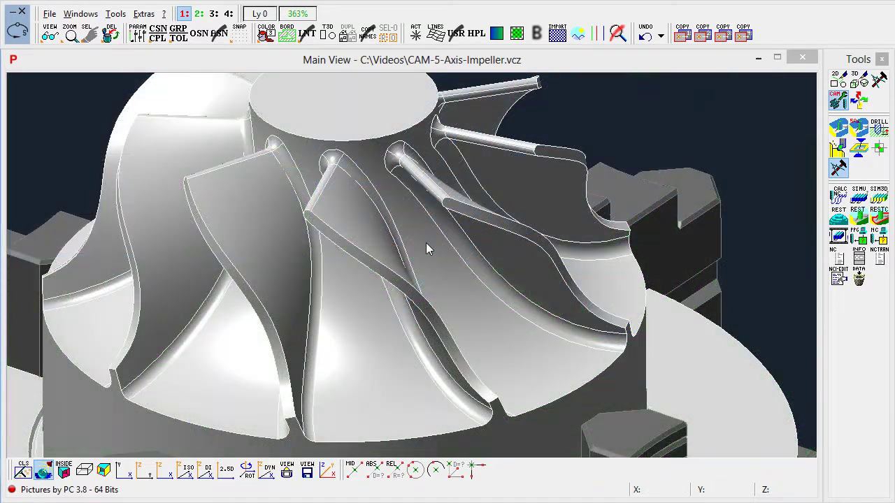
Convert a blade edge into a red contour (limit angle 5) and zoom to the hub ends.
right_click(420, 237)
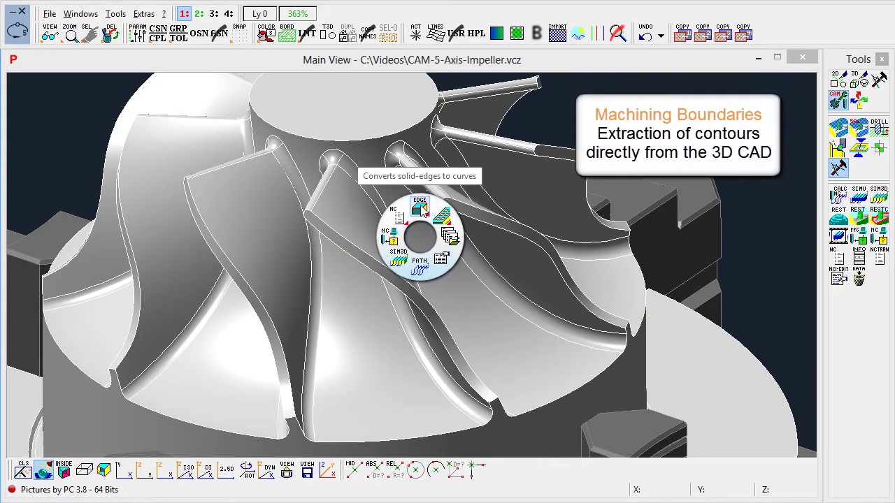
left_click(421, 208)
left_click(410, 165)
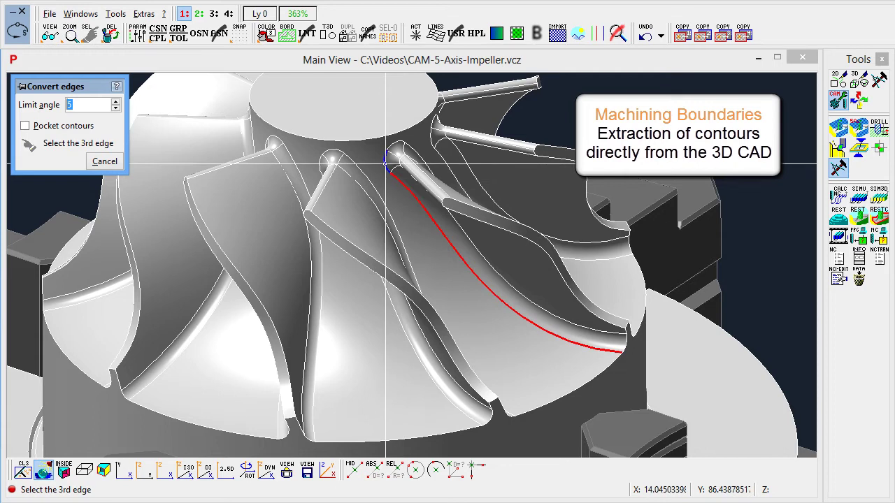
left_click(386, 162)
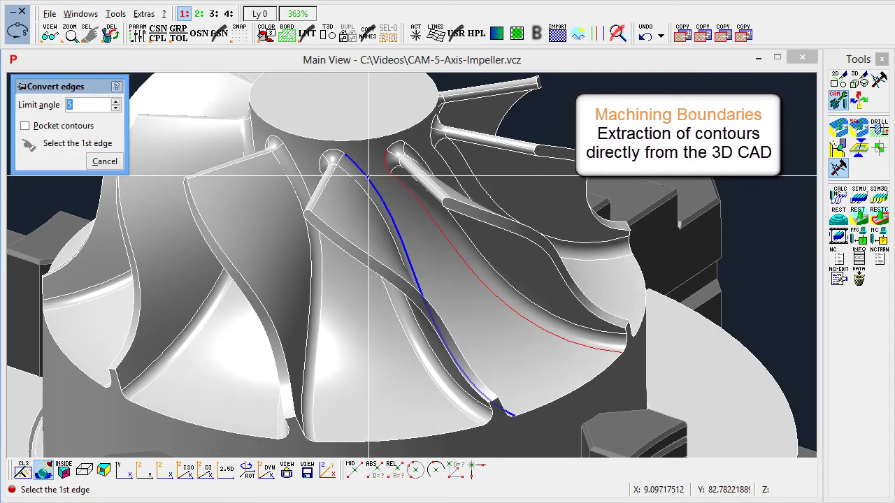
key("Escape")
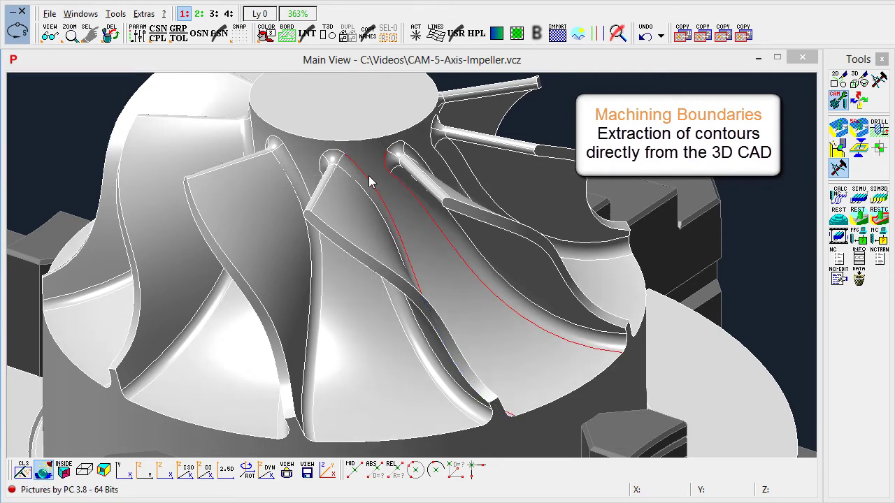
scroll(368, 176, "up", 5)
middle_click_drag(377, 167, 384, 191)
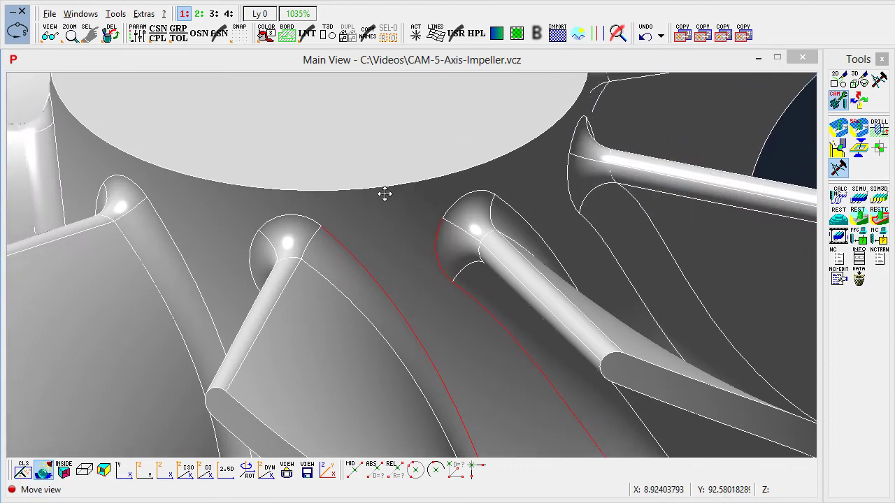
Add a 6-length tangent extension at the right contour's upper end.
right_click(389, 245)
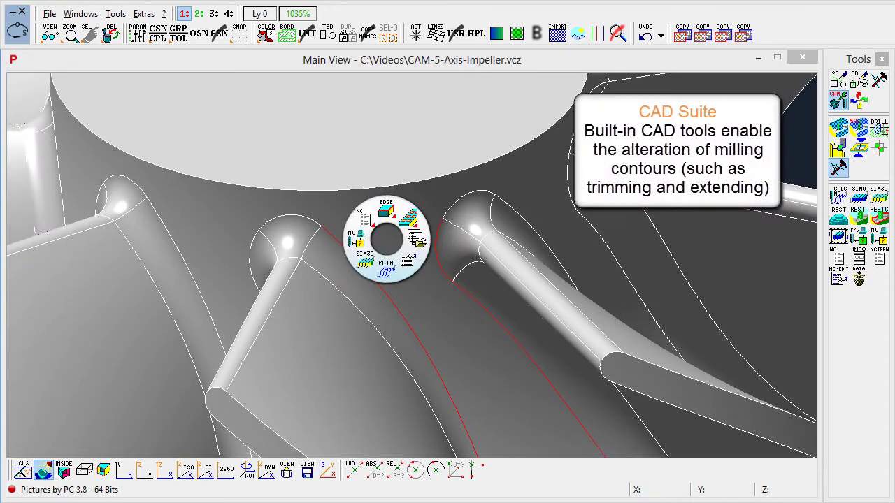
left_click(388, 213)
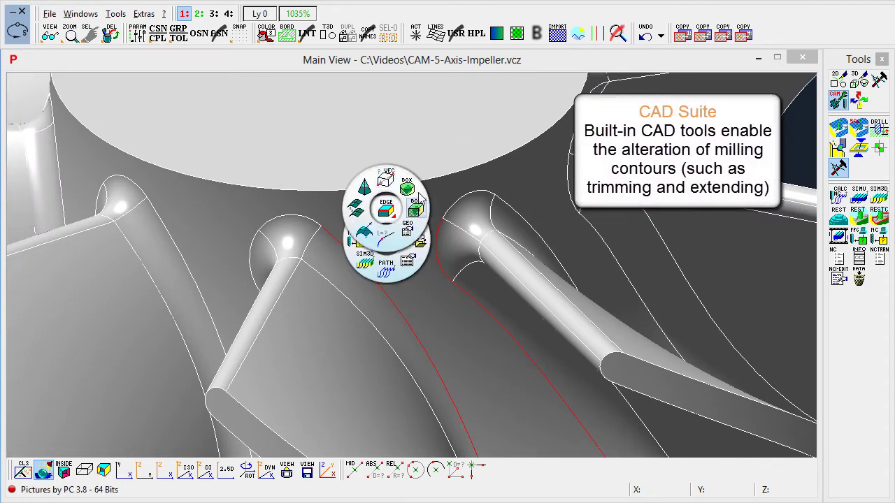
left_click(387, 239)
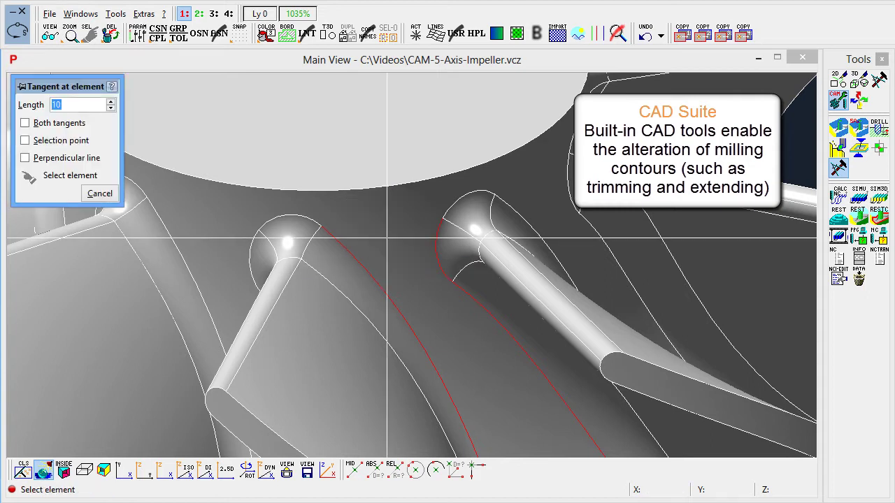
left_click(432, 226)
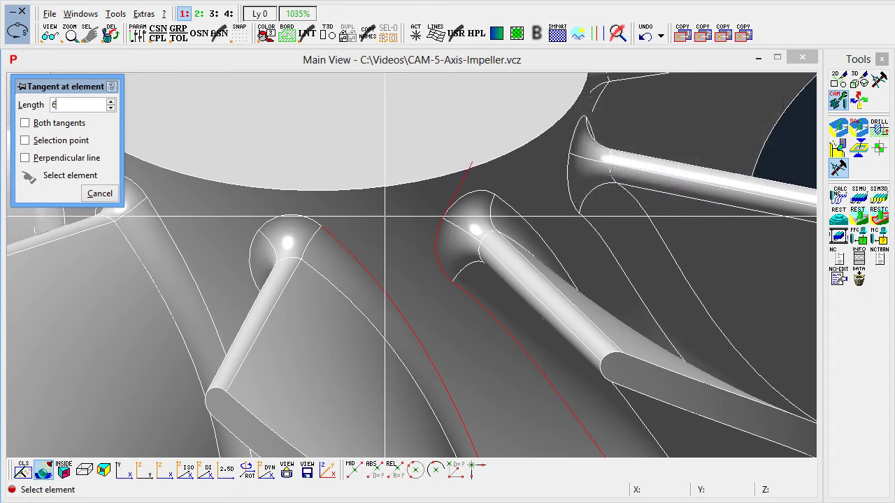
key("Escape")
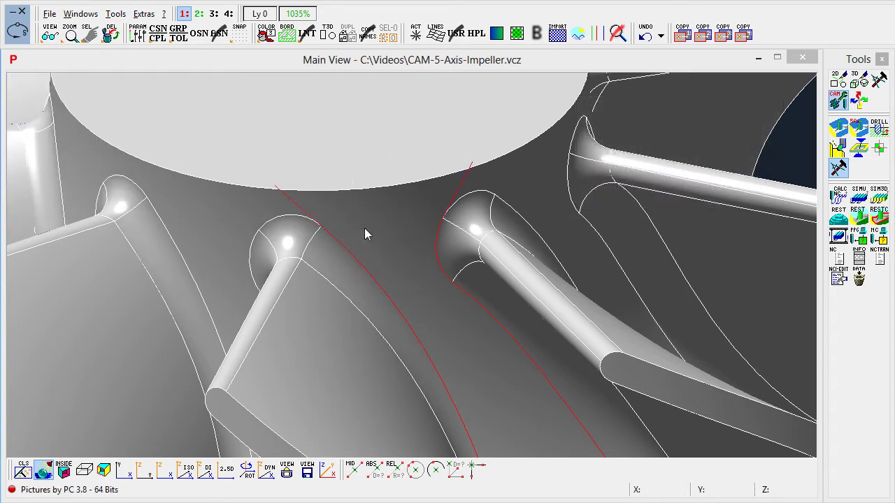
scroll(364, 228, "down", 5)
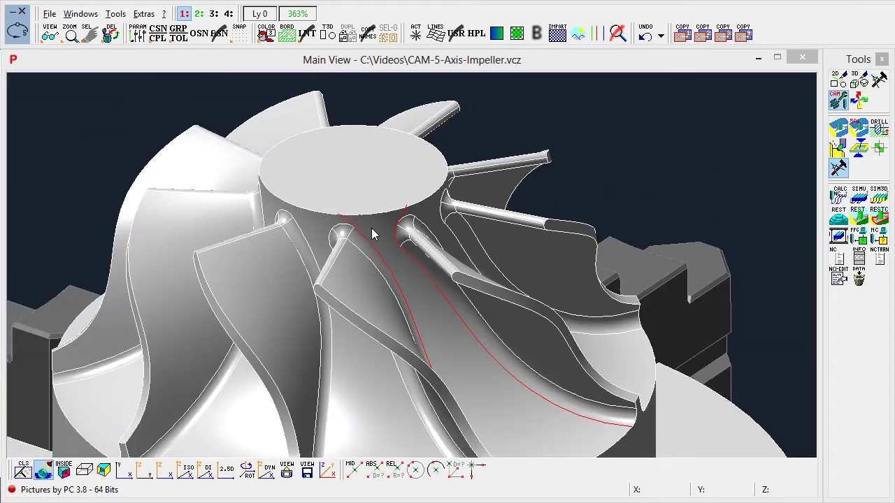
middle_click_drag(371, 228, 337, 205)
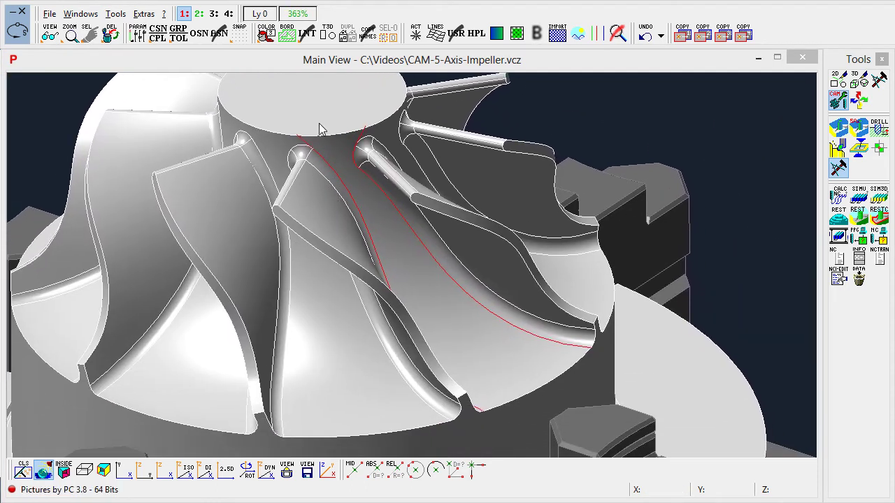
Create a 50-length surface normal on the blade floor between the red contours.
left_click(268, 38)
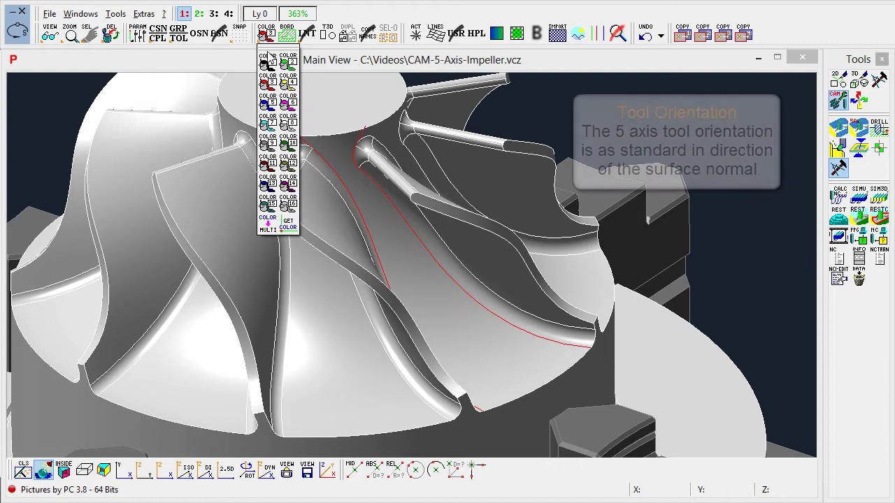
left_click(273, 114)
right_click(419, 265)
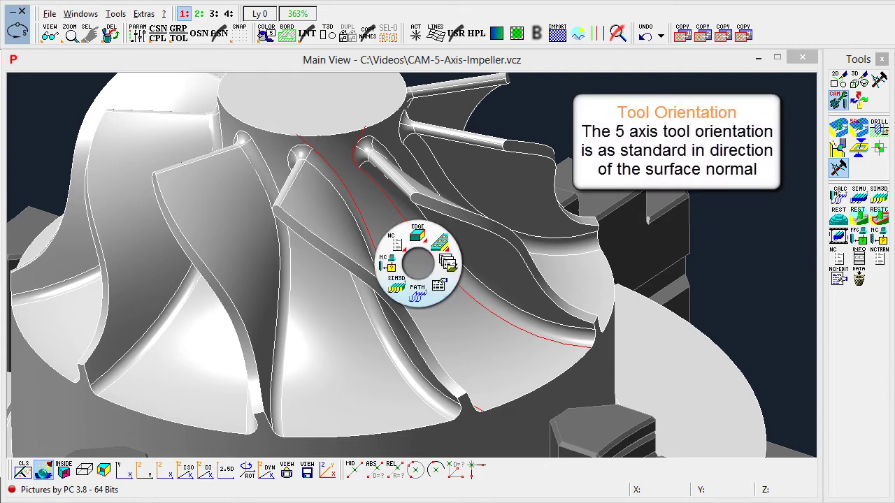
left_click(417, 234)
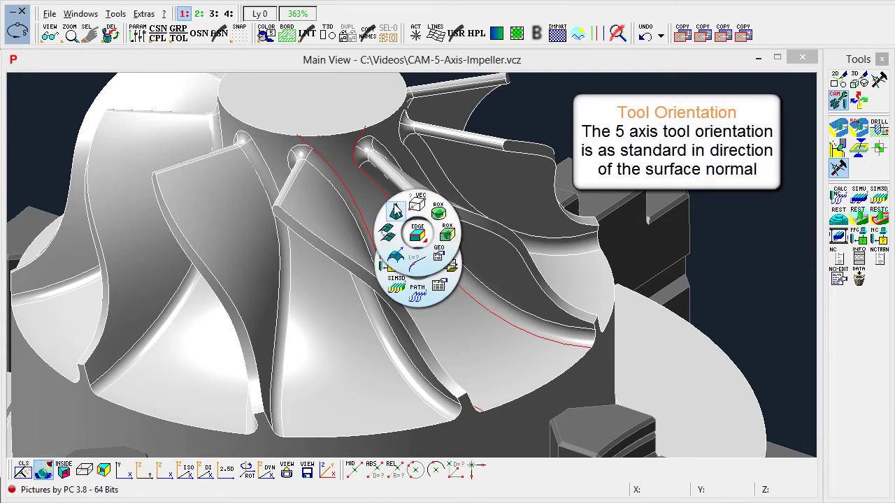
left_click(395, 259)
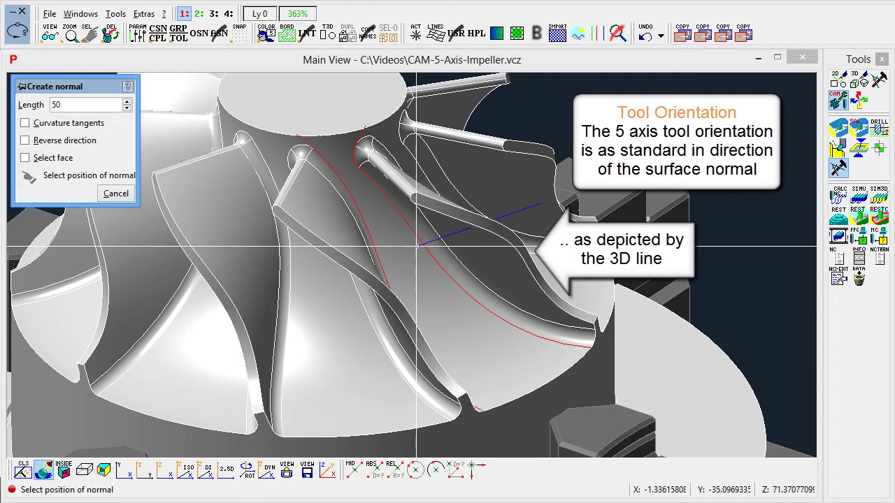
left_click(416, 244)
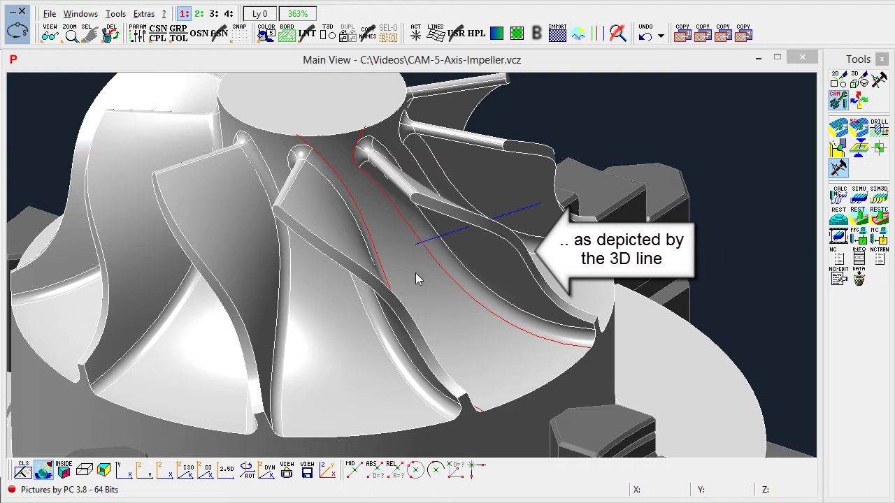
middle_click_drag(418, 279, 412, 292)
scroll(412, 291, "up", 3)
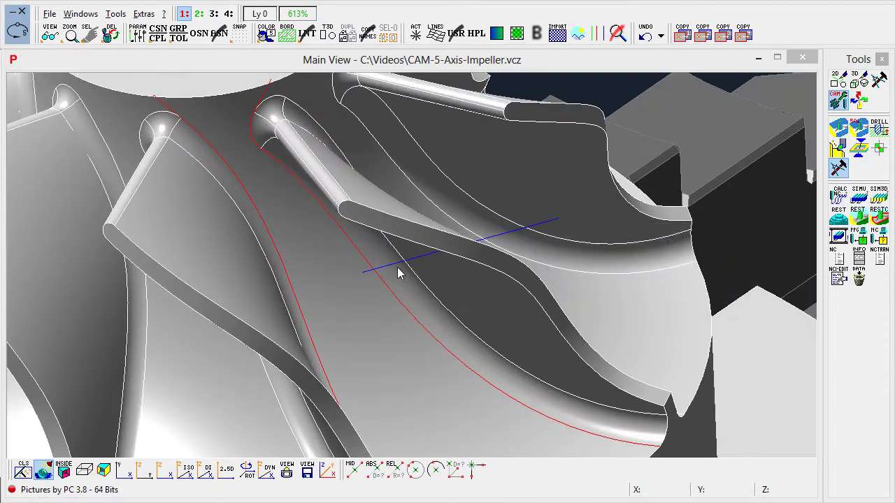
Switch the drawing colour to magenta and draw a direction vector between the blade contours.
left_click(262, 34)
left_click(288, 104)
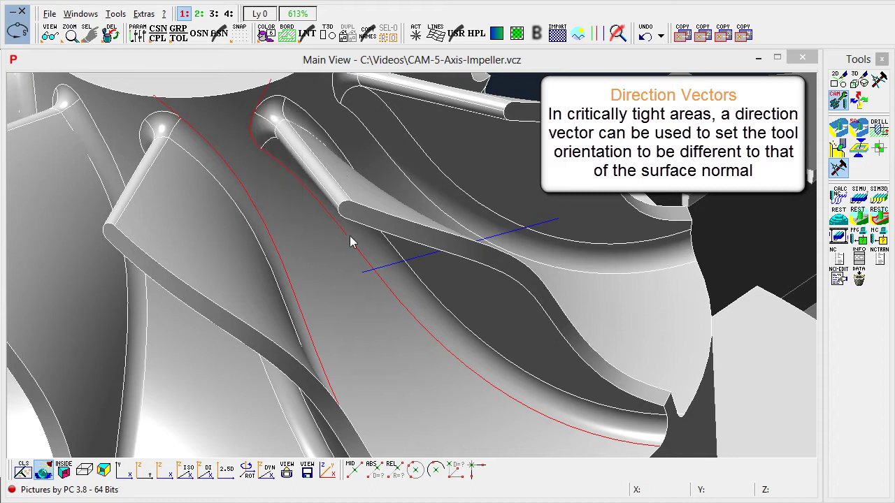
right_click(324, 285)
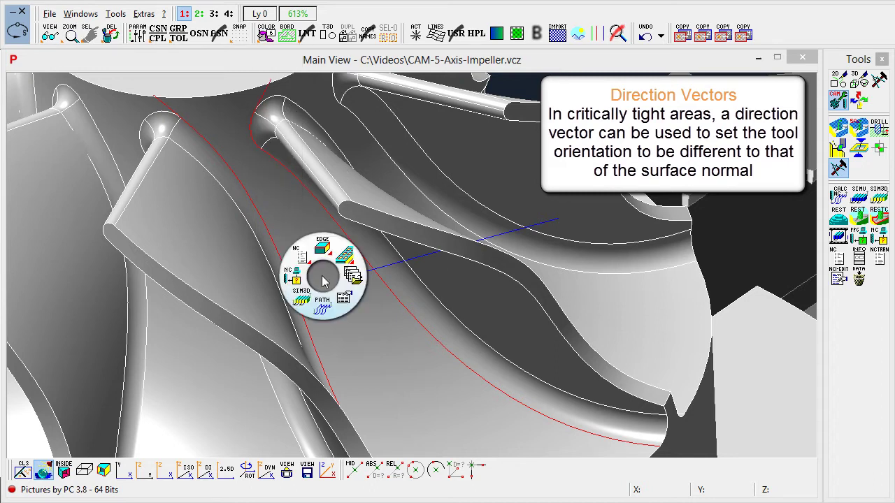
left_click(299, 254)
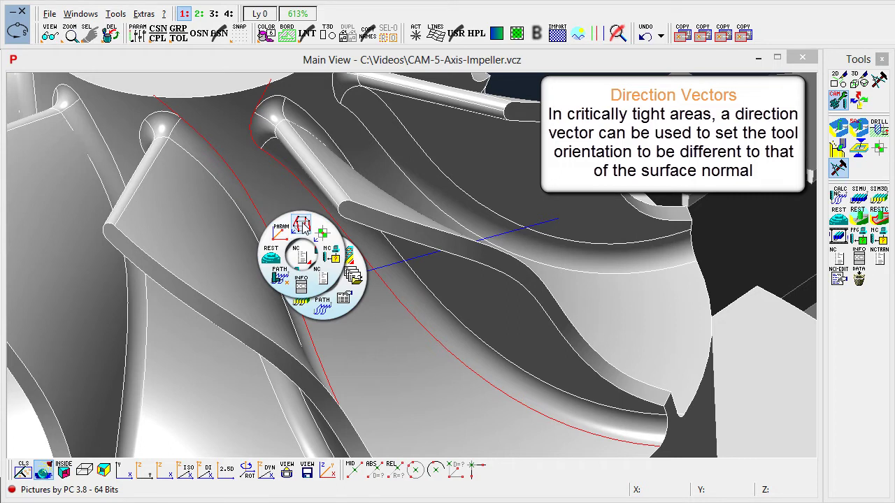
left_click(301, 224)
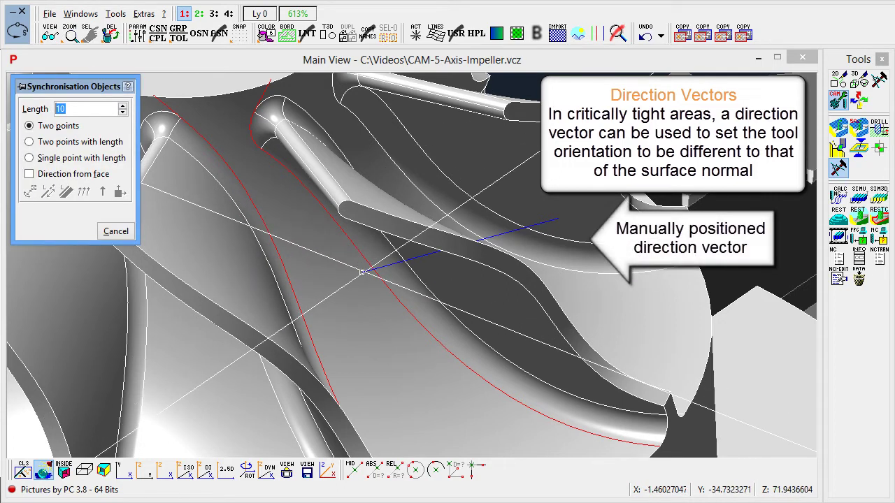
left_click(362, 272)
left_click(560, 219)
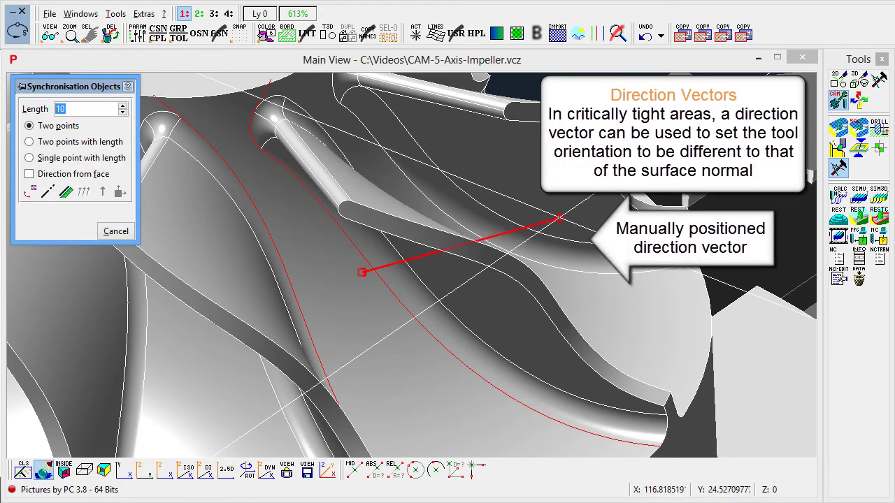
left_click_drag(526, 240, 407, 332)
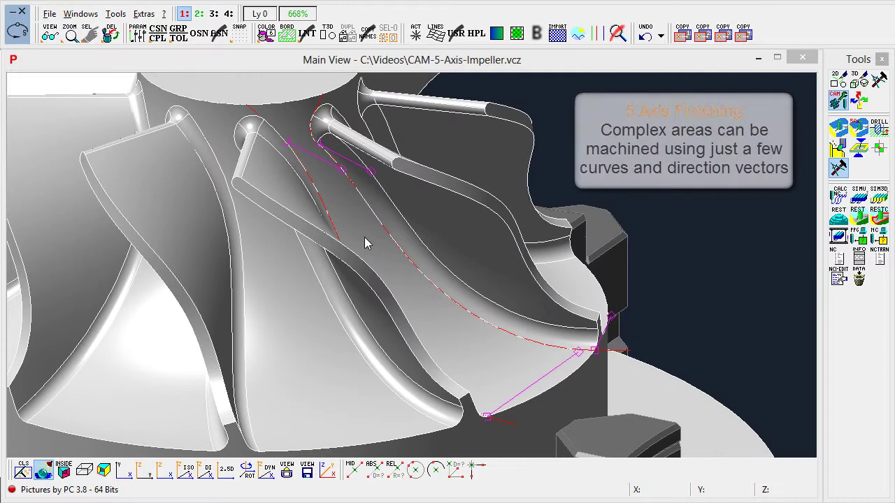
Load 5-Axis-Finishing-between-Edge-Curves.camseq, selecting the impeller and both blade contours.
right_click(364, 237)
left_click(395, 238)
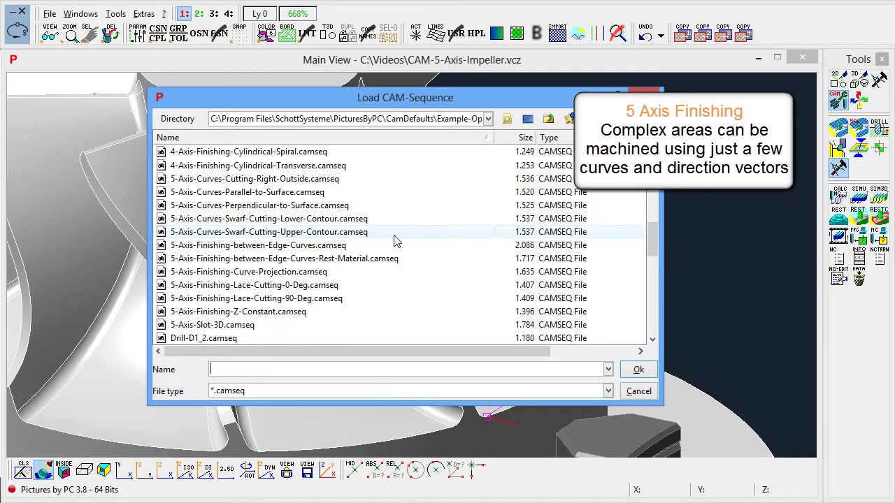
left_click(350, 245)
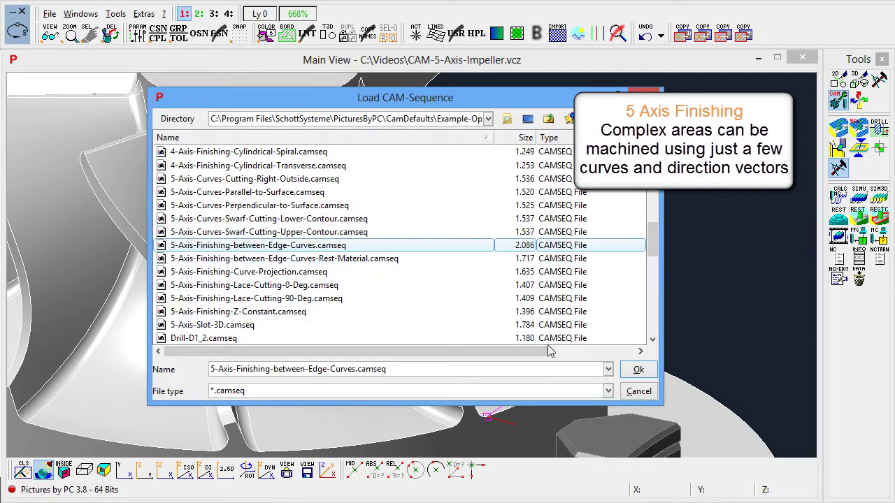
left_click(638, 370)
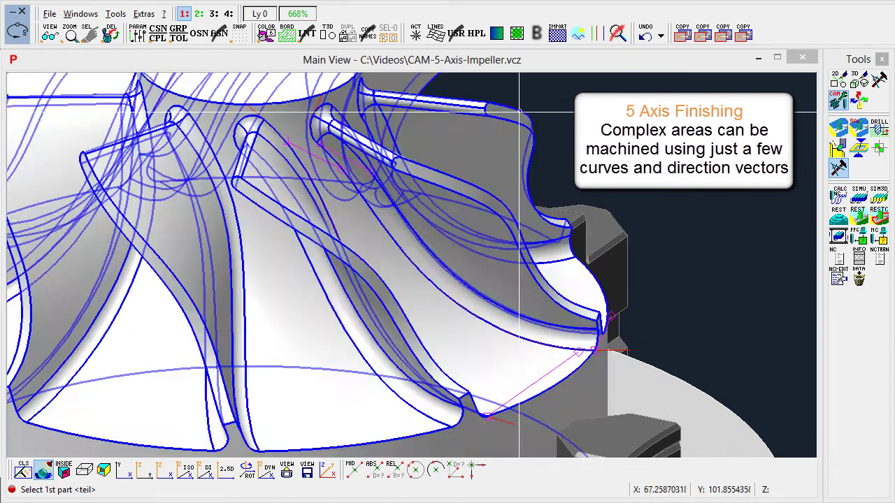
left_click(519, 112)
left_click(518, 112)
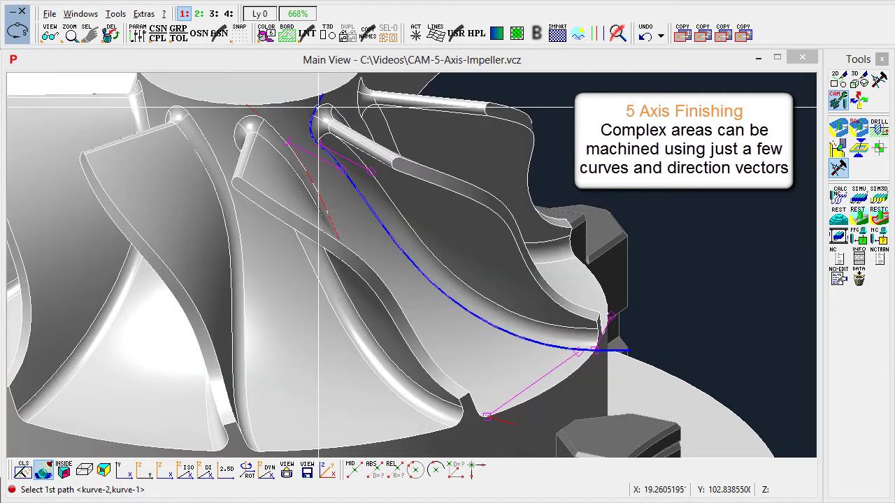
left_click(311, 117)
left_click(292, 149)
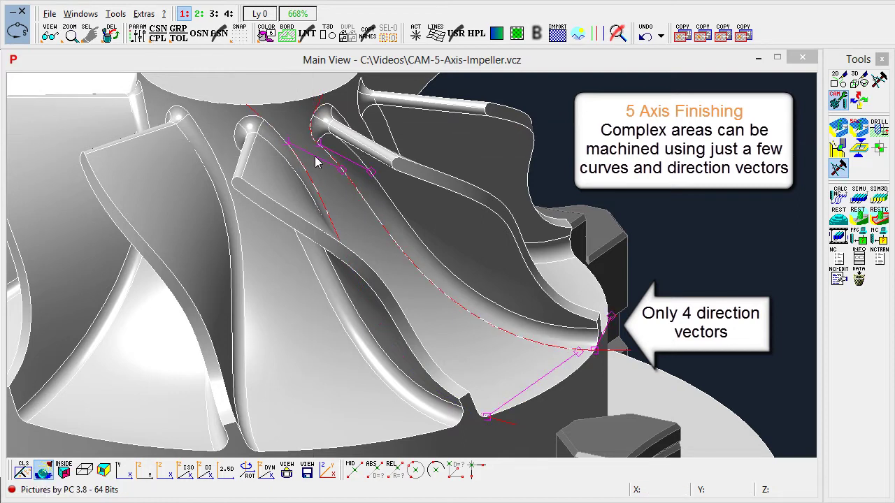
Calculate the finishing toolpath for block 2 and close its preview.
right_click(315, 156)
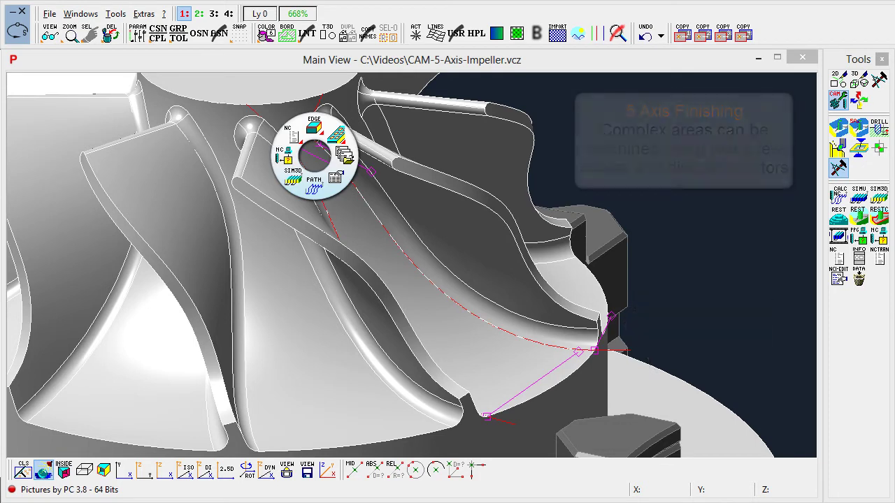
left_click(316, 185)
double_click(260, 172)
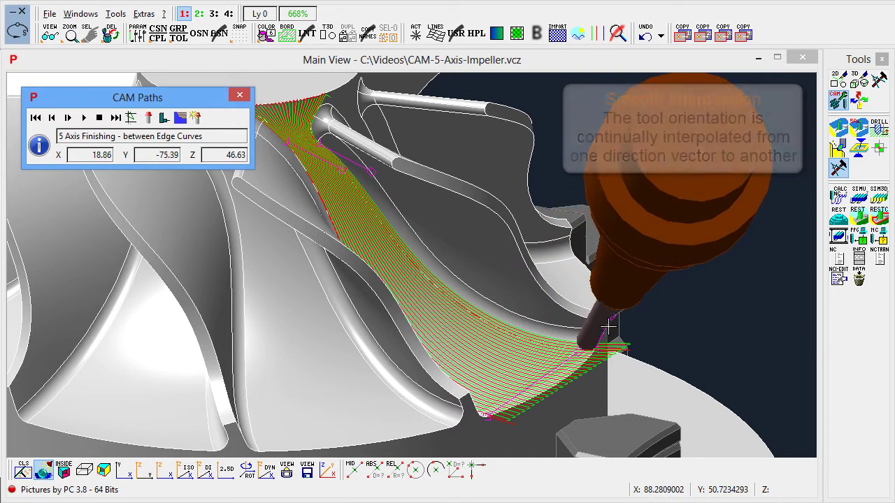
key("Escape")
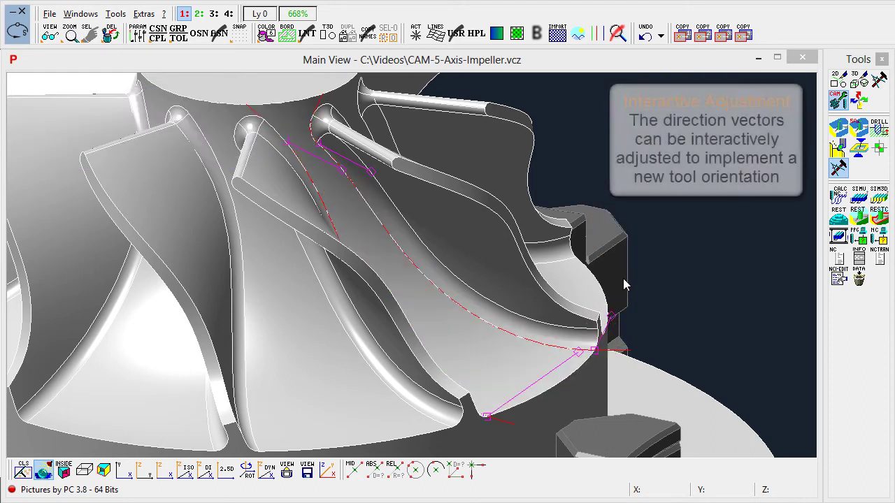
Reorient the direction vector at the blade's outer end with Synchronisation Objects.
right_click(645, 268)
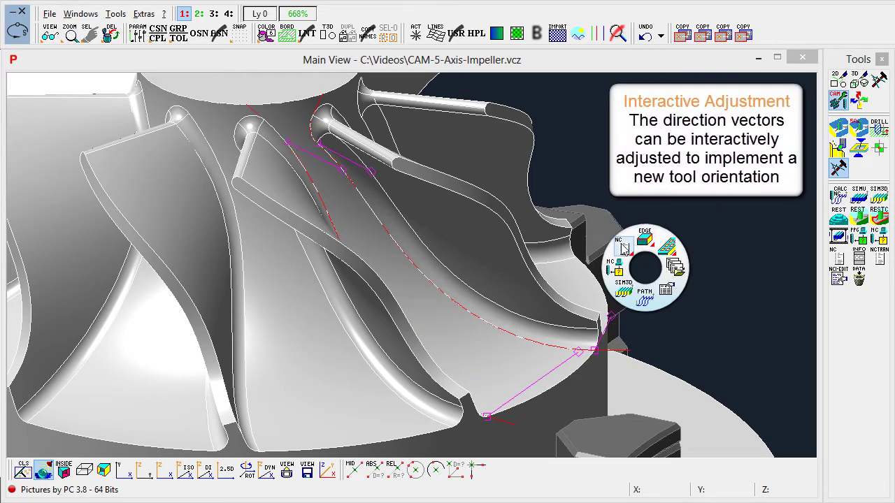
left_click(622, 245)
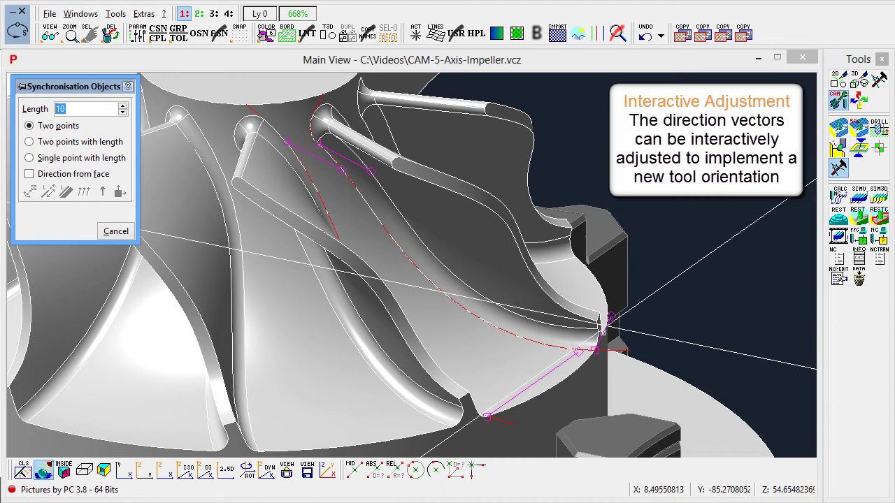
left_click(604, 322)
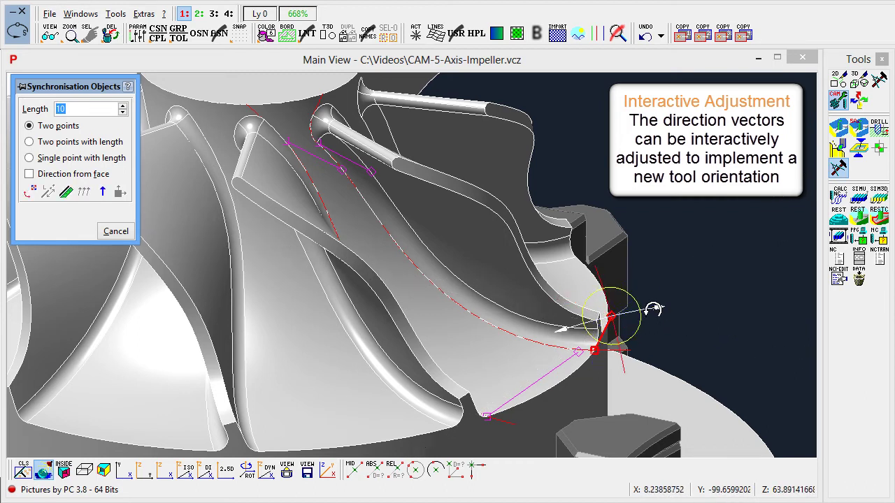
key("Escape")
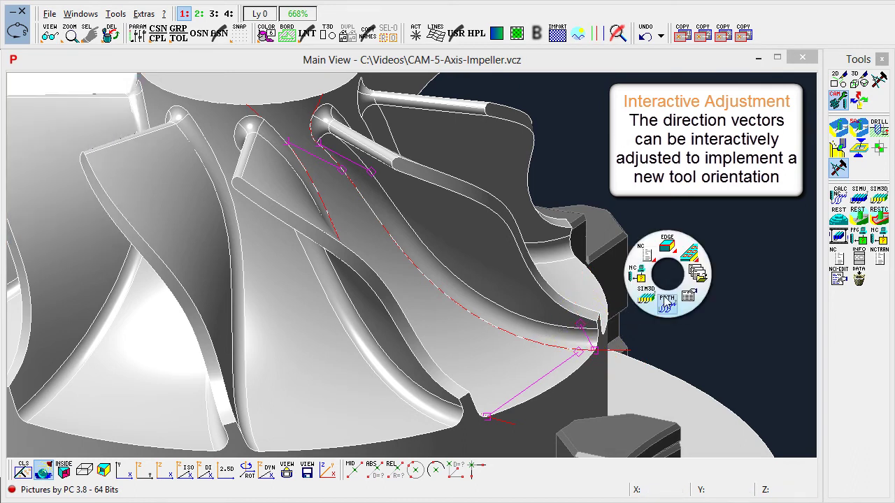
Play back the Block 2 5 Axis Finishing tool path with the tool from the path start.
left_click(666, 302)
double_click(315, 163)
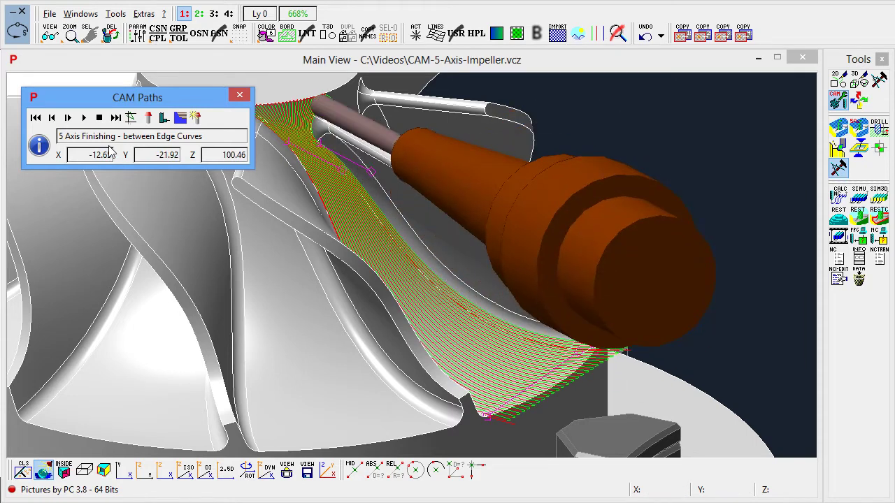
left_click(130, 119)
left_click(261, 112)
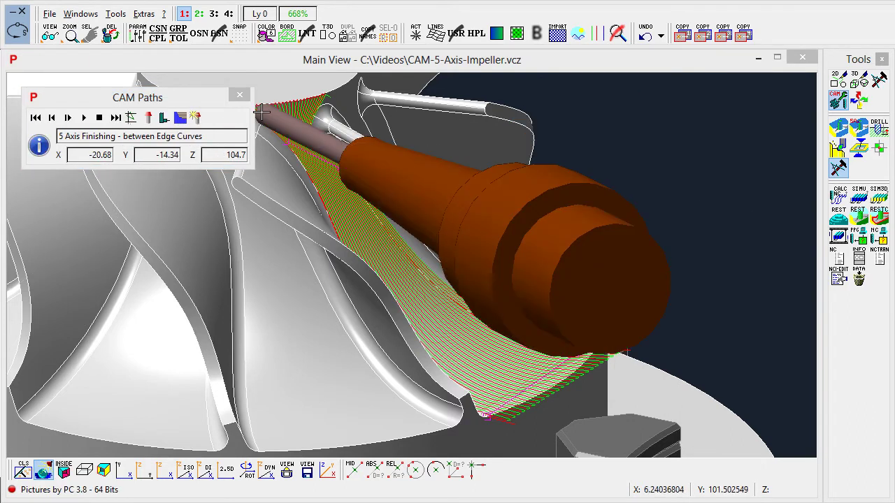
left_click(84, 117)
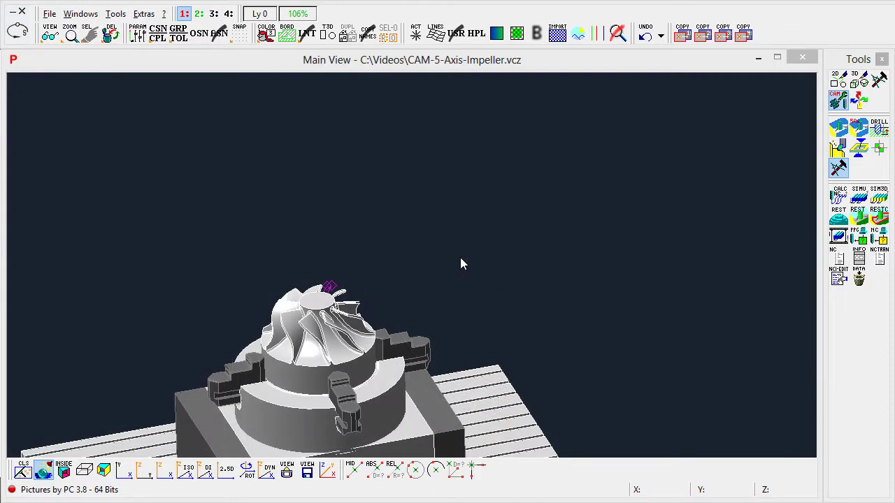
Simulate Block 2 with the Maka-achsaggr90.vcz machine head for collision checking.
right_click(461, 264)
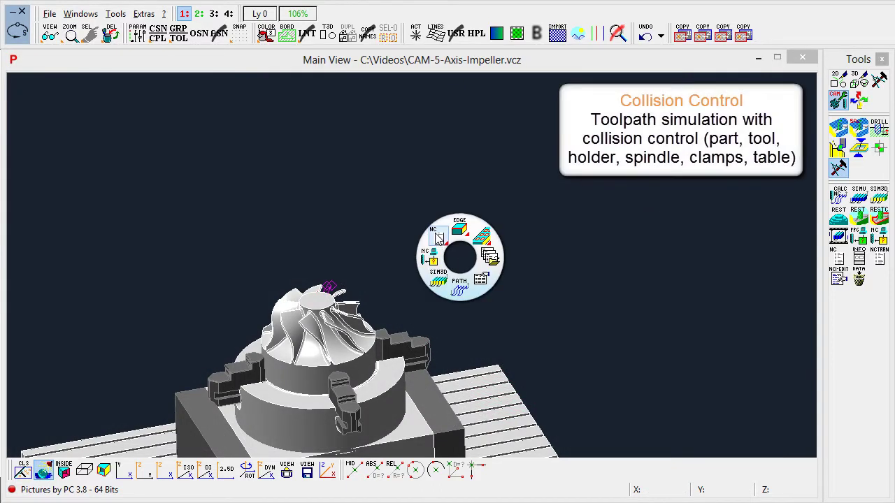
left_click(440, 239)
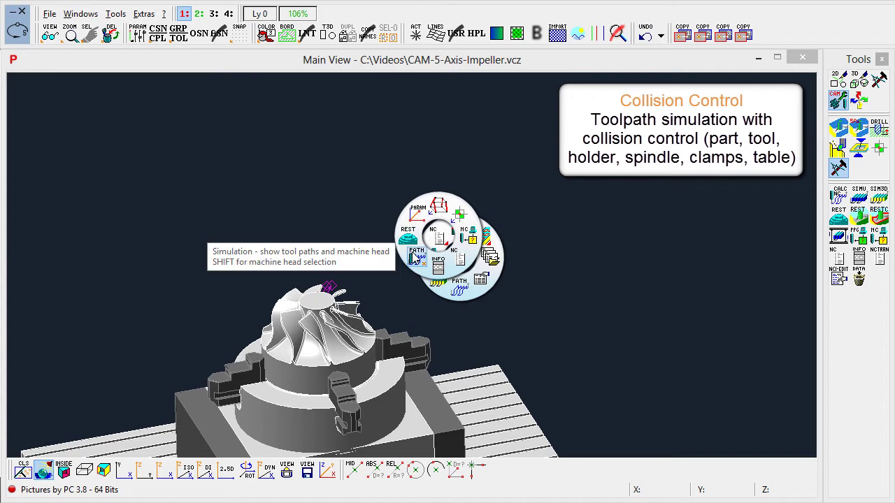
left_click(416, 257)
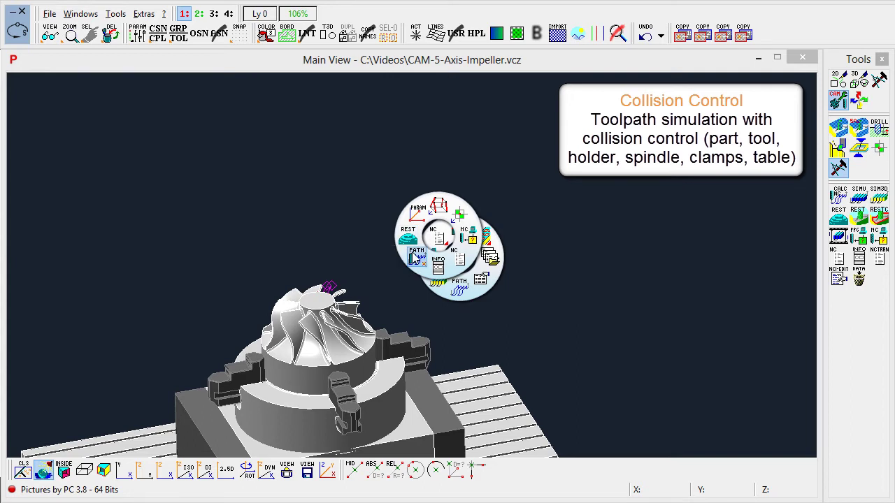
left_click(282, 161)
double_click(283, 161)
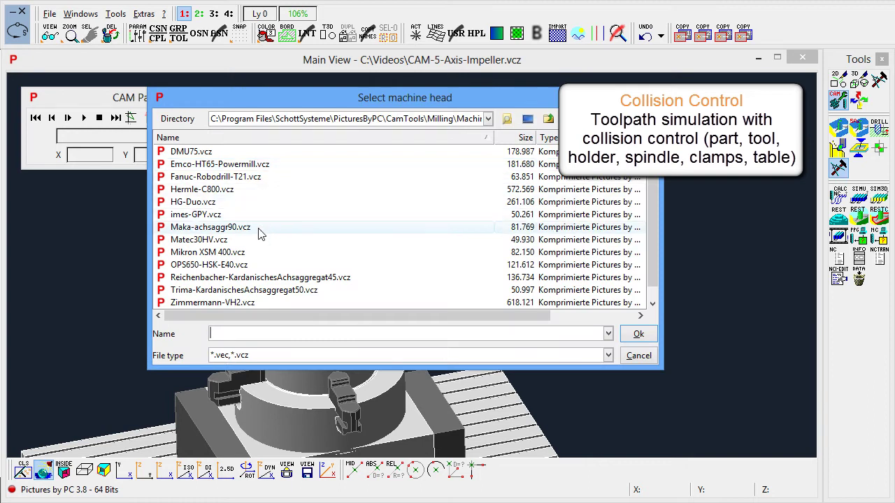
double_click(258, 229)
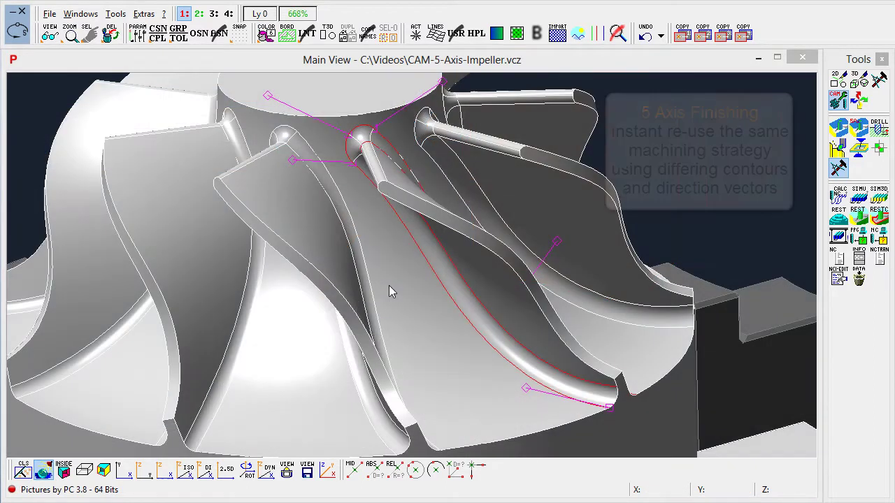
Load 5-Axis-Finishing-between-Edge-Curves.camseq on another blade: part, both edge curves, direction vectors.
right_click(390, 266)
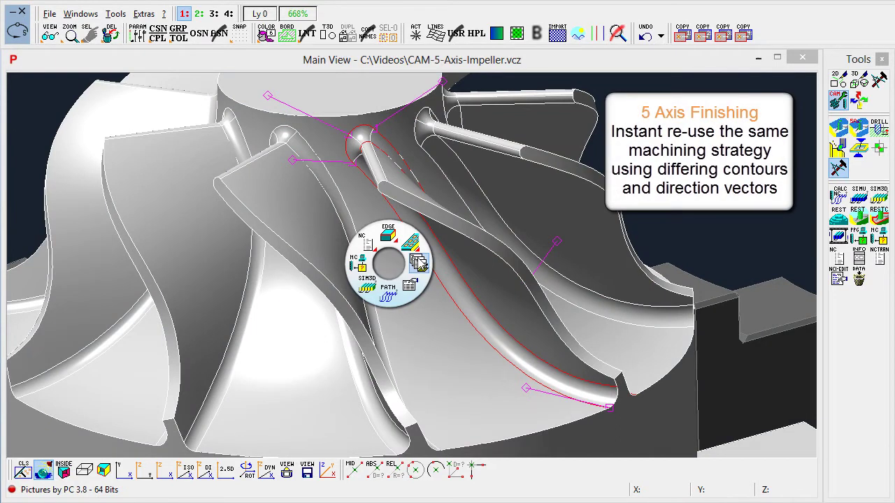
left_click(419, 262)
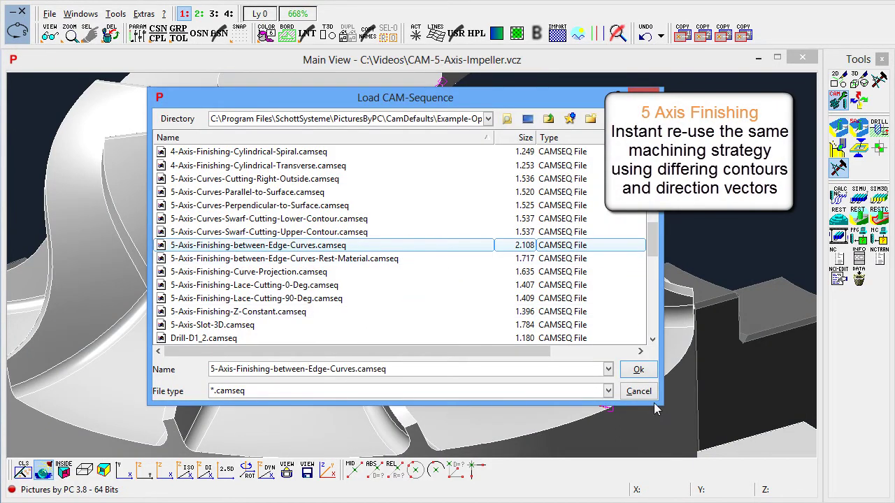
left_click(633, 369)
left_click(626, 364)
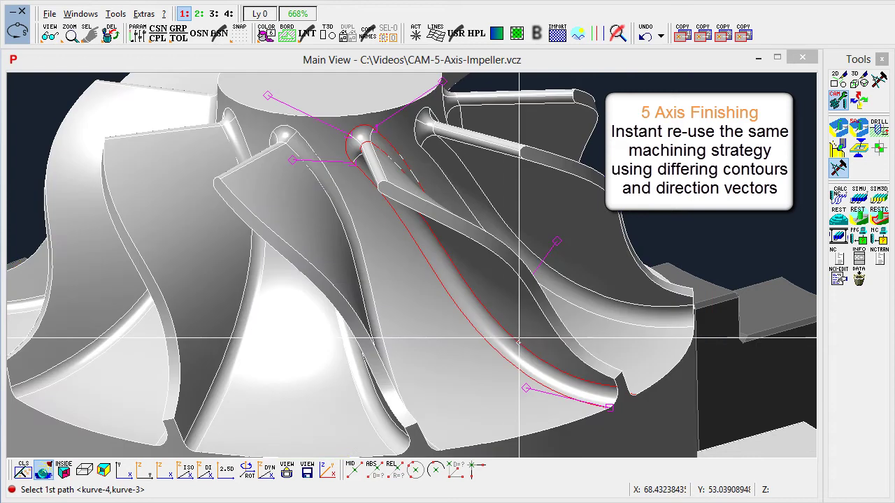
left_click(503, 331)
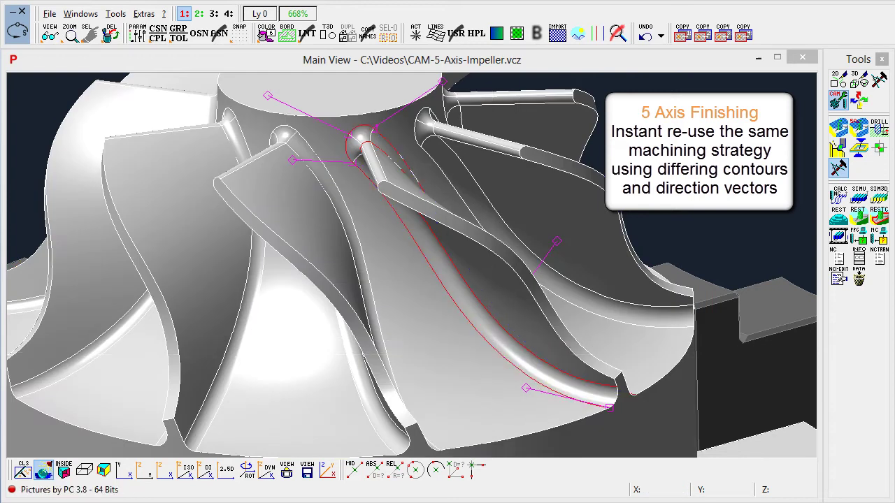
left_click(505, 335)
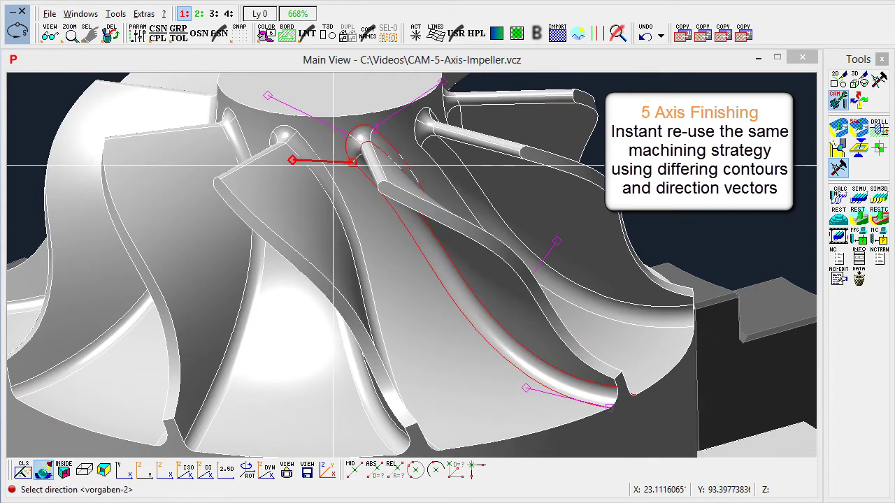
left_click(333, 166)
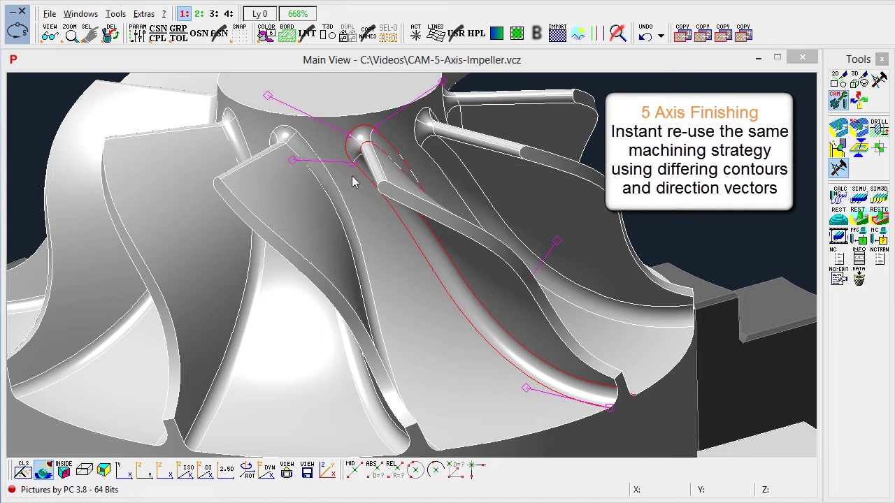
Preview the new Block 3 tool path.
right_click(376, 240)
left_click(381, 280)
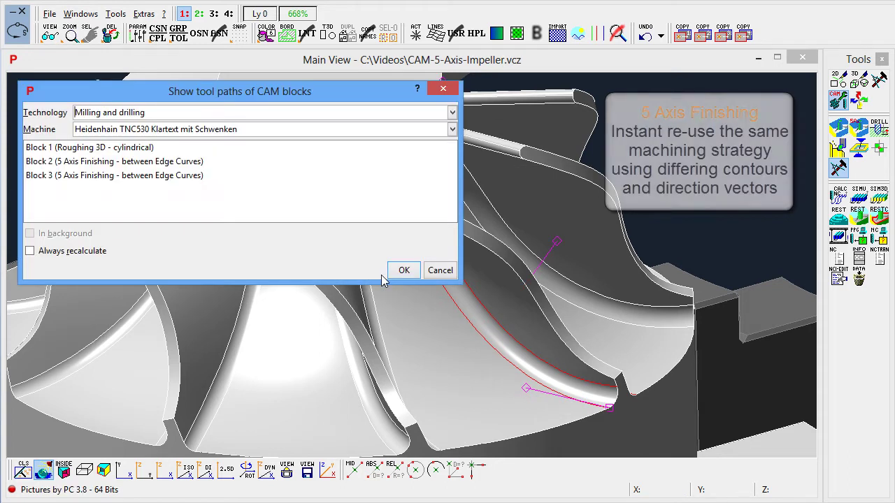
left_click(414, 277)
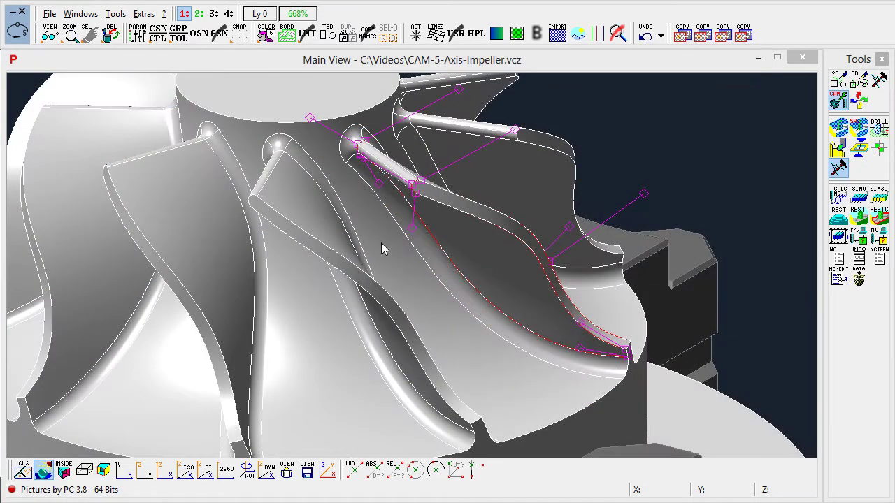
Load 5-Axis-Finishing-between-Edge-Curves.camseq with the impeller, lower and upper edge curves, and direction vectors.
right_click(382, 244)
left_click(408, 255)
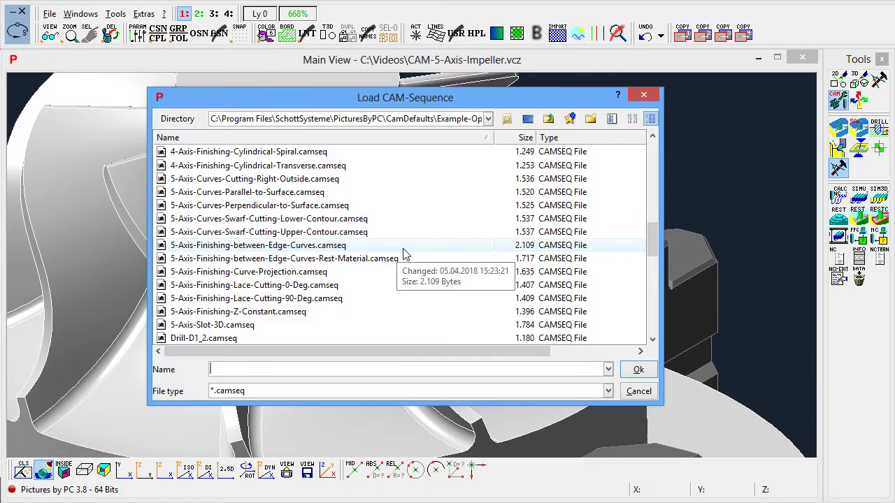
double_click(356, 249)
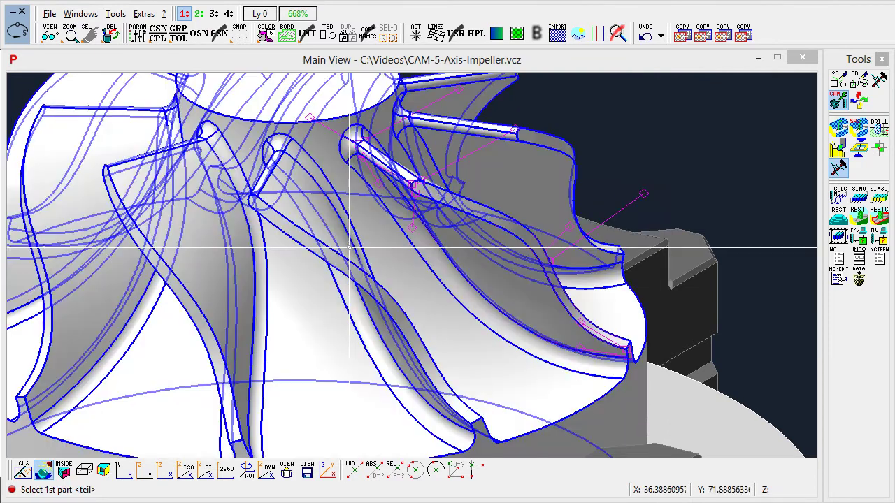
left_click(363, 247)
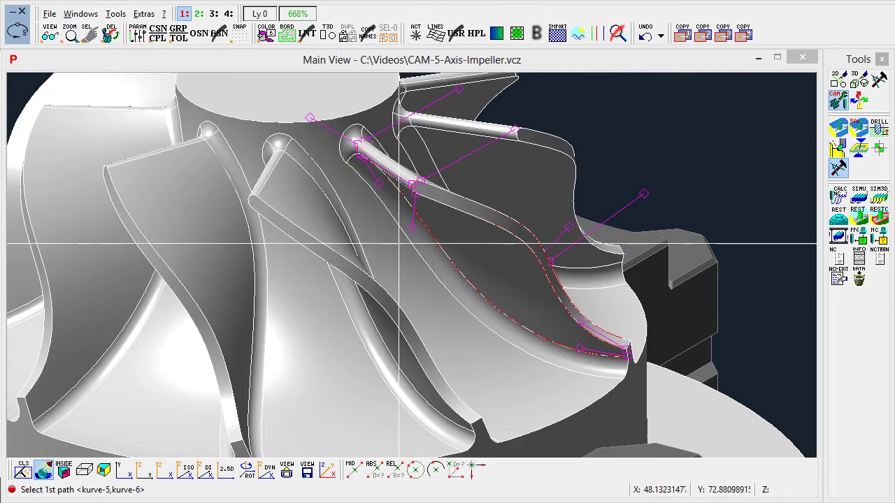
left_click(430, 234)
left_click(458, 212)
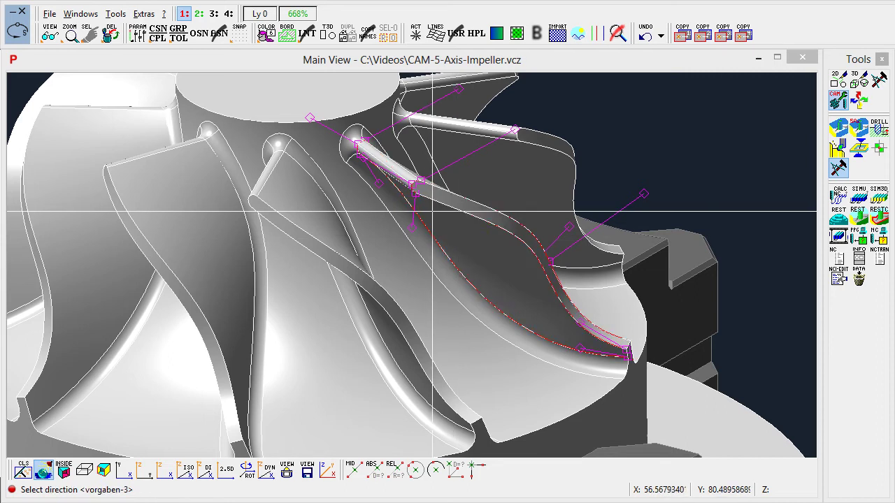
right_click(380, 253)
right_click(380, 249)
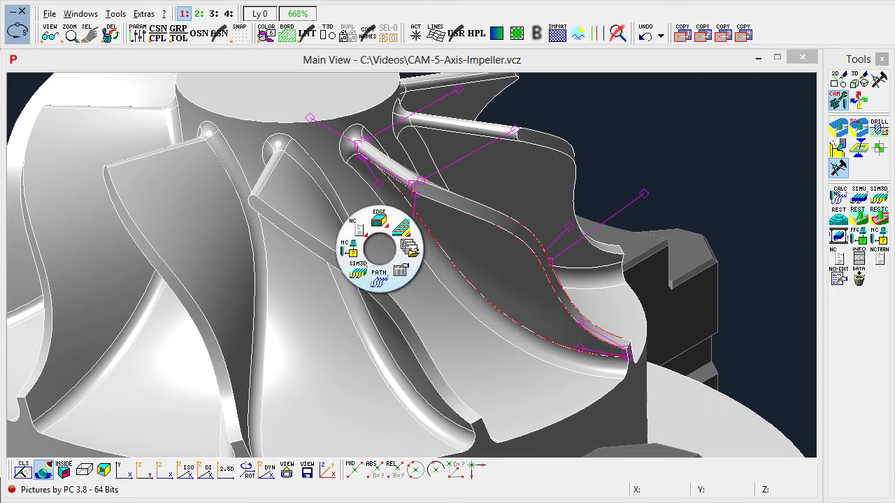
Run the CAM Paths simulation for Block 4.
left_click(382, 278)
left_click(254, 193)
left_click(402, 270)
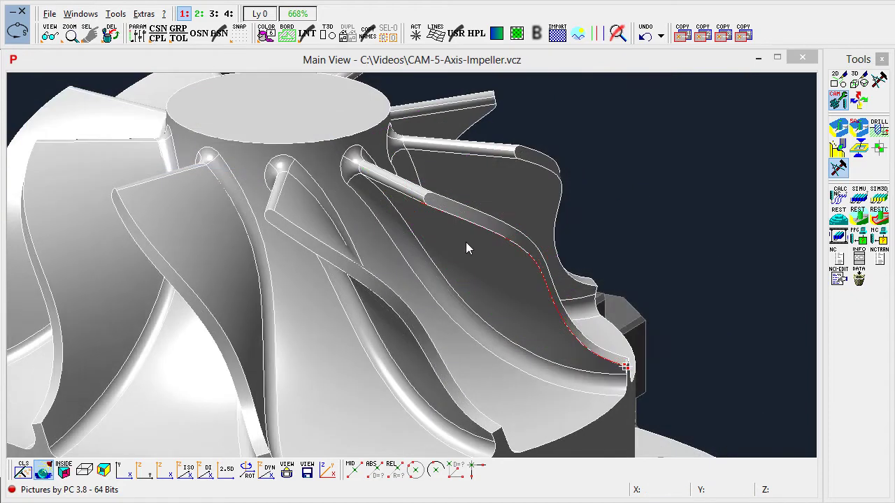
Load 5-Axis-Finishing-Swarf-Cutting.camseq as Block 5 on the blade's upper edge curve.
right_click(465, 242)
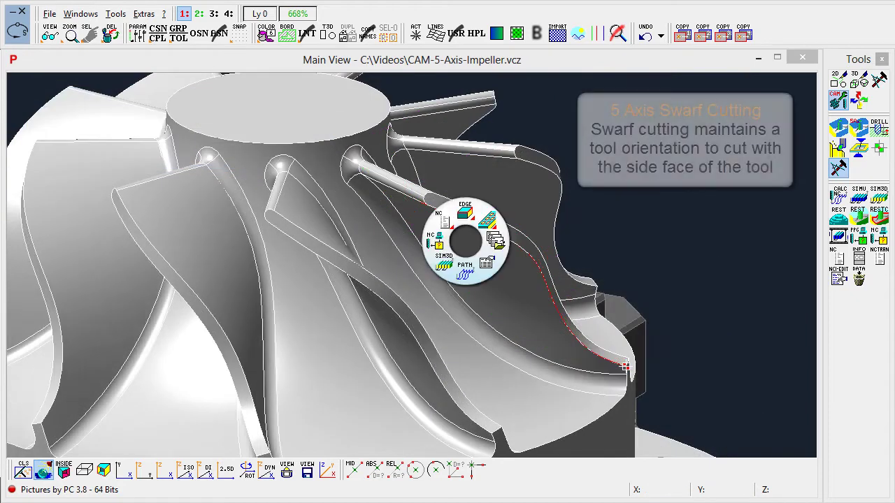
left_click(494, 240)
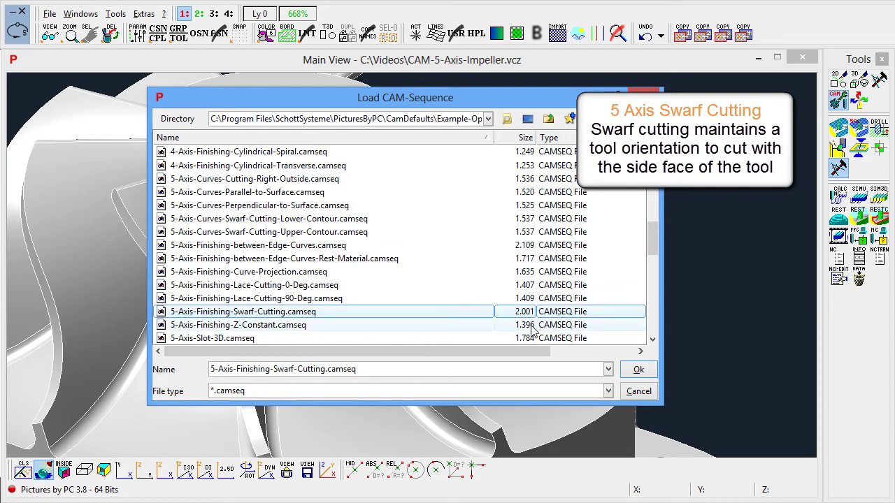
left_click(636, 370)
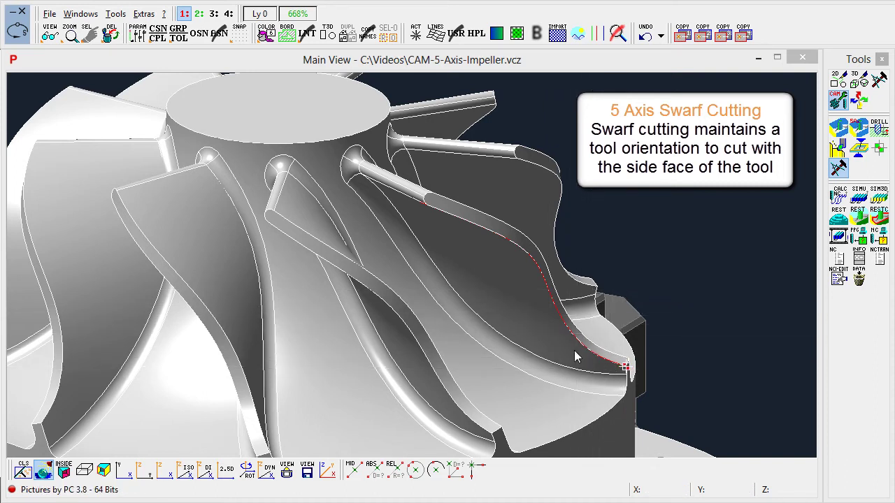
right_click(519, 305)
Preview the Block 5 swarf cutting tool path, then stop the simulation.
left_click(517, 332)
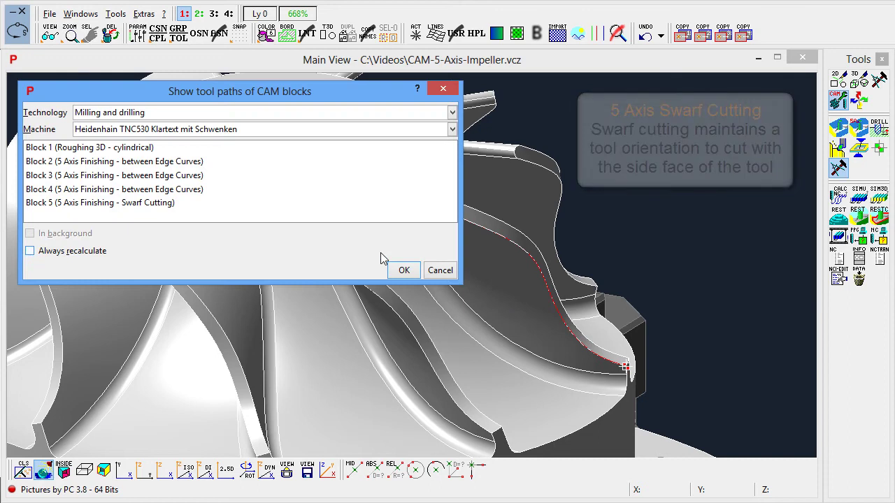
double_click(280, 204)
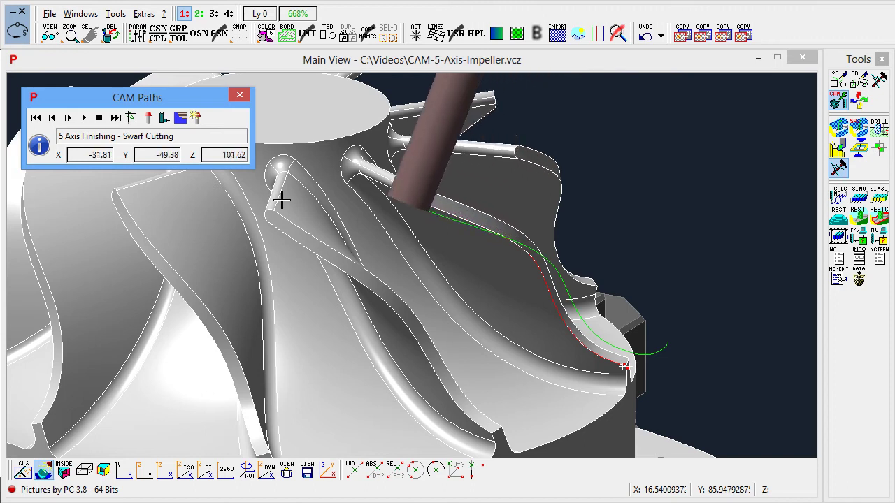
key("Escape")
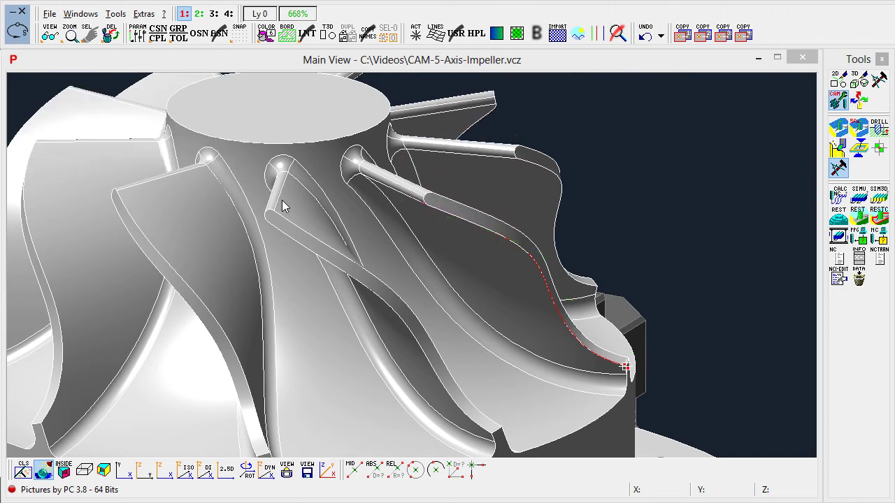
Place a new point marker at the hub's arc centre.
right_click(346, 215)
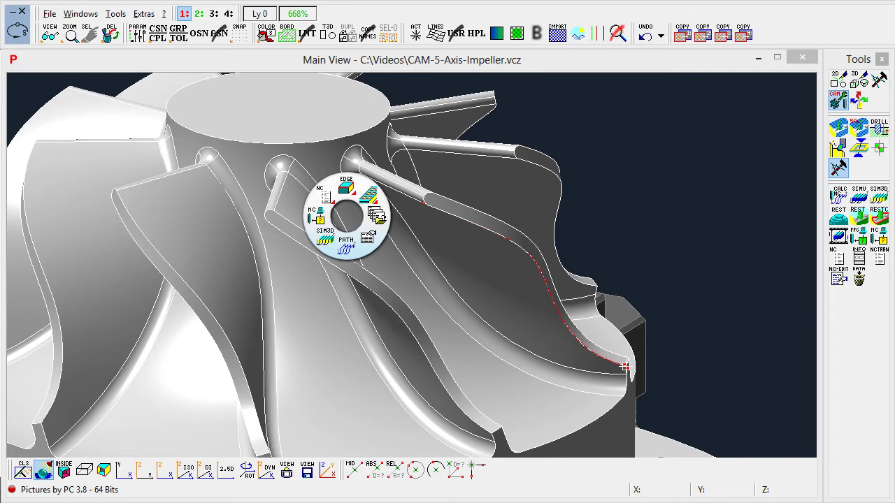
left_click(350, 179)
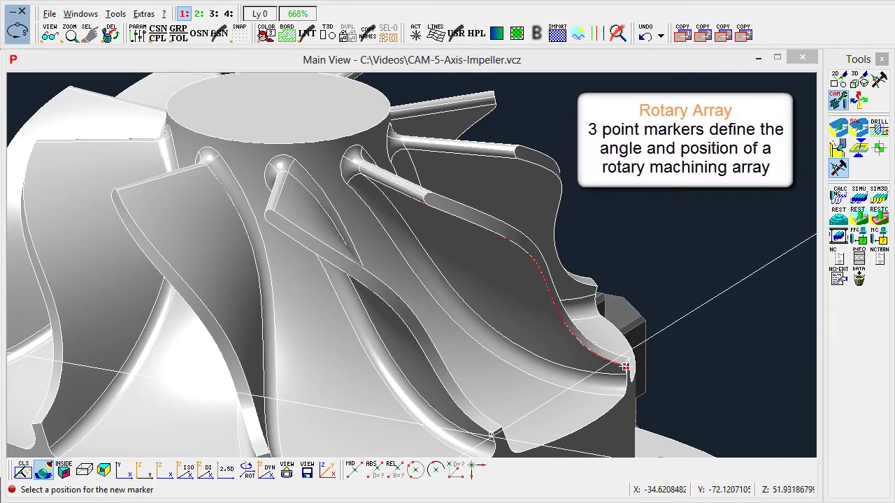
left_click(435, 471)
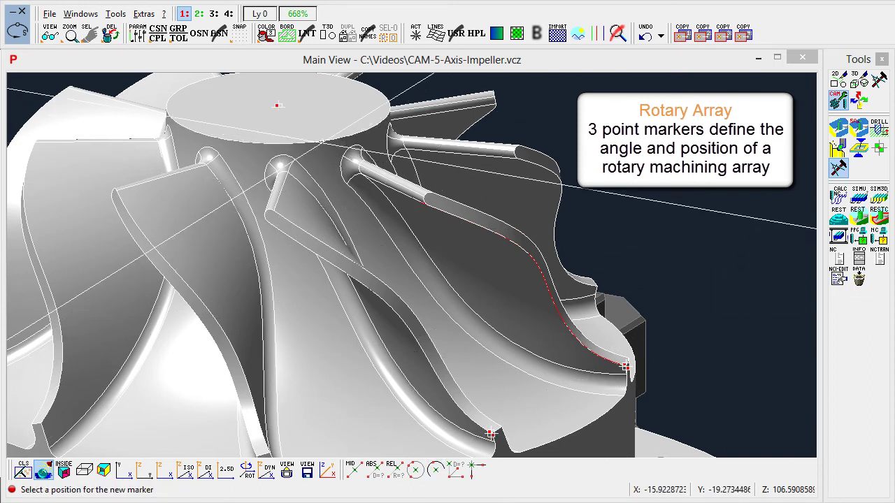
Load 3D-Array-Block-360-Degrees-Circular-with-Rotation.camseq and pick the markers for the array.
right_click(325, 169)
left_click(354, 172)
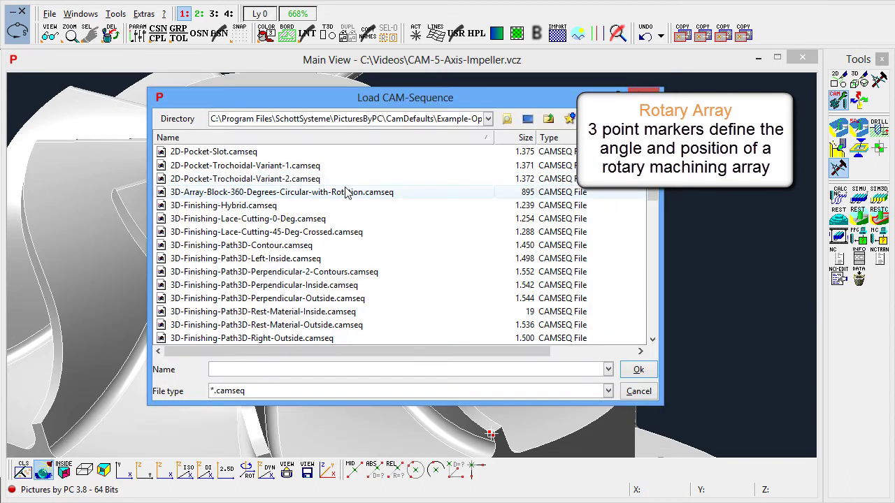
left_click(651, 377)
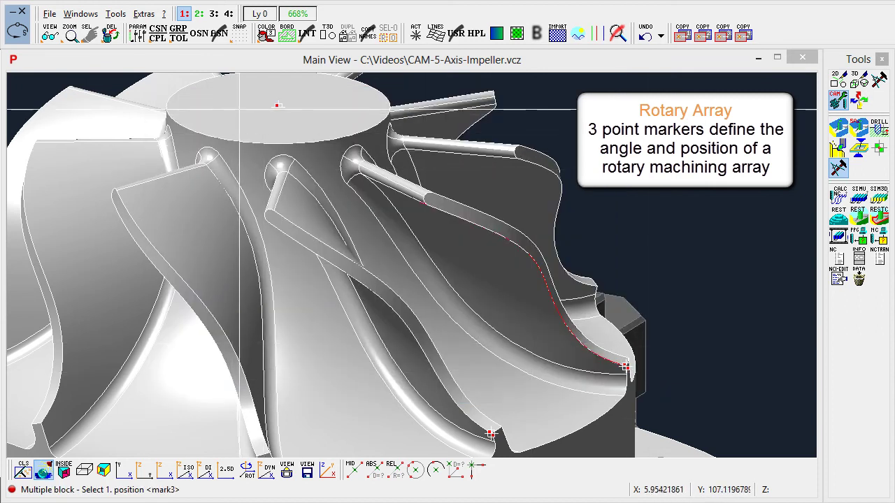
left_click(278, 106)
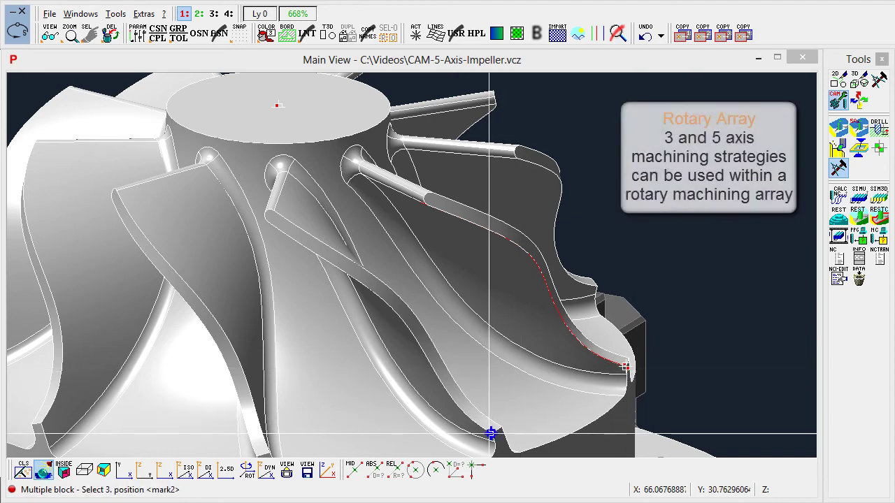
Set Block 6's repeated block to Block 5 (Swarf Cutting) and confirm.
right_click(456, 326)
left_click(460, 335)
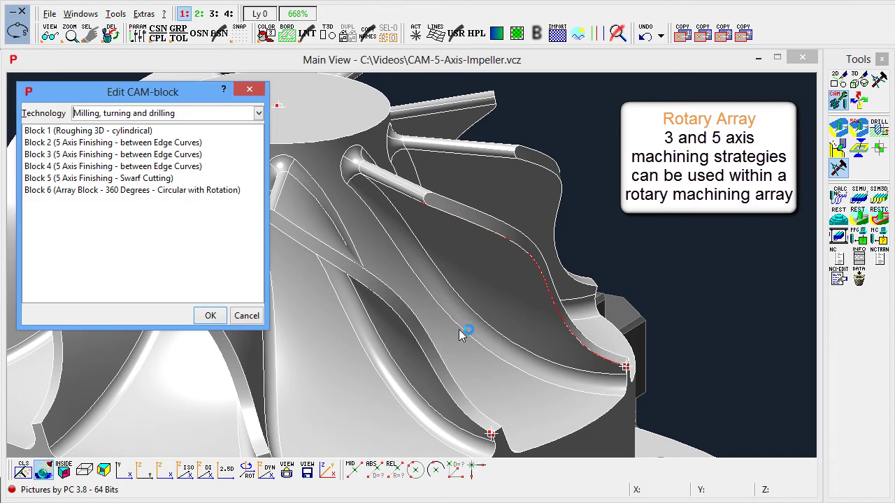
double_click(180, 195)
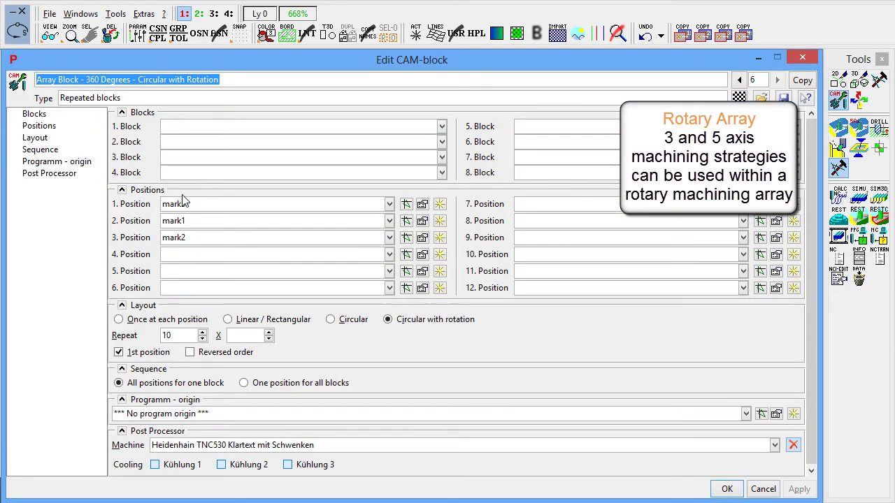
left_click(442, 127)
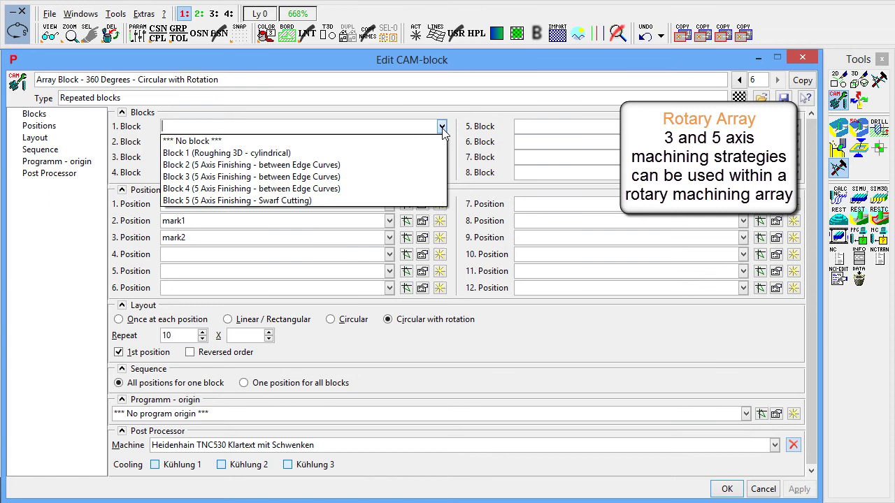
left_click(391, 201)
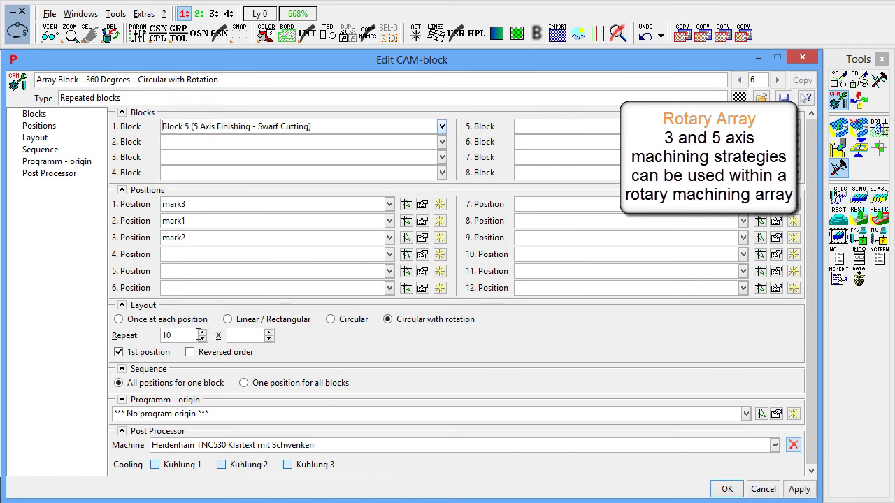
left_click(741, 491)
Simulate Block 6's arrayed swarf toolpaths around the whole impeller, then stop the playback.
right_click(474, 275)
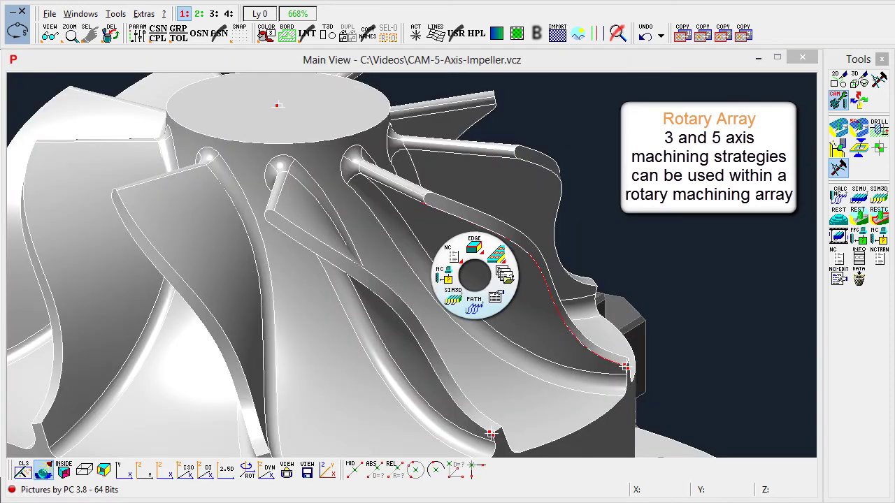
left_click(477, 301)
left_click(361, 220)
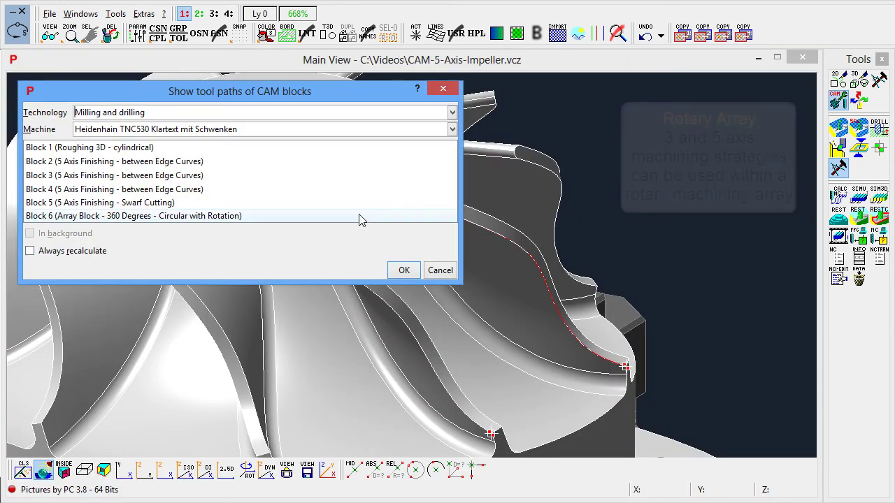
double_click(361, 220)
scroll(398, 245, "down", 3)
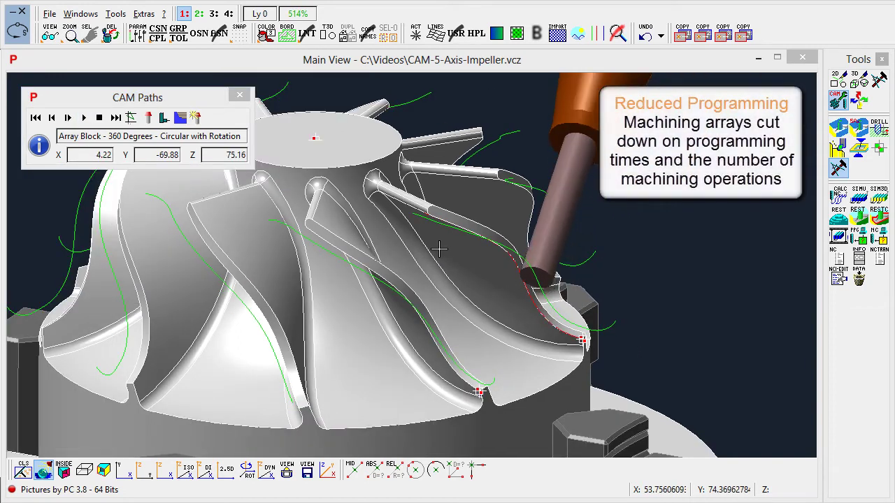
middle_click_drag(398, 245, 472, 266)
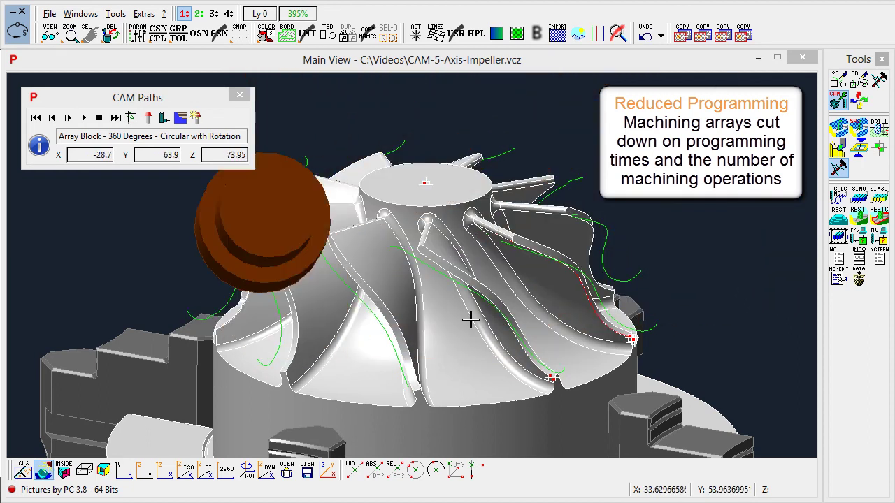
key("Escape")
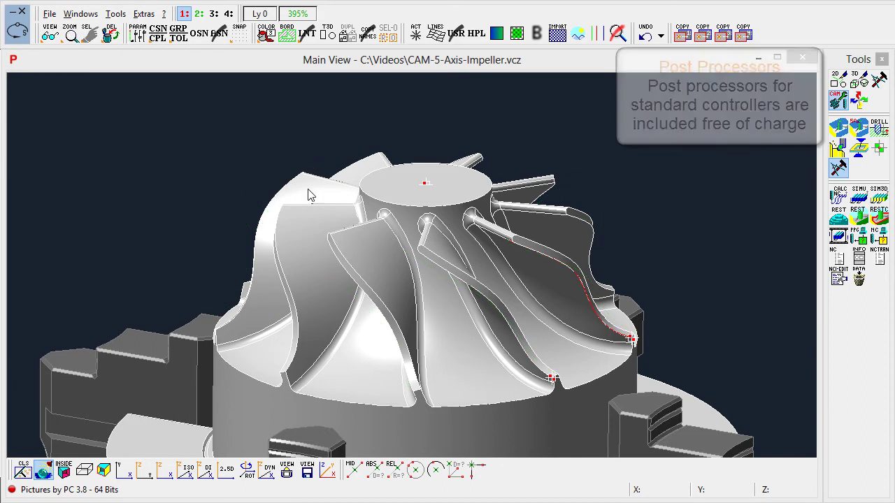
Post-process the job with Heidenhain TNC530 Klartext mit Schwenken to produce CAM-5-Axis-Impeller.h.
right_click(308, 193)
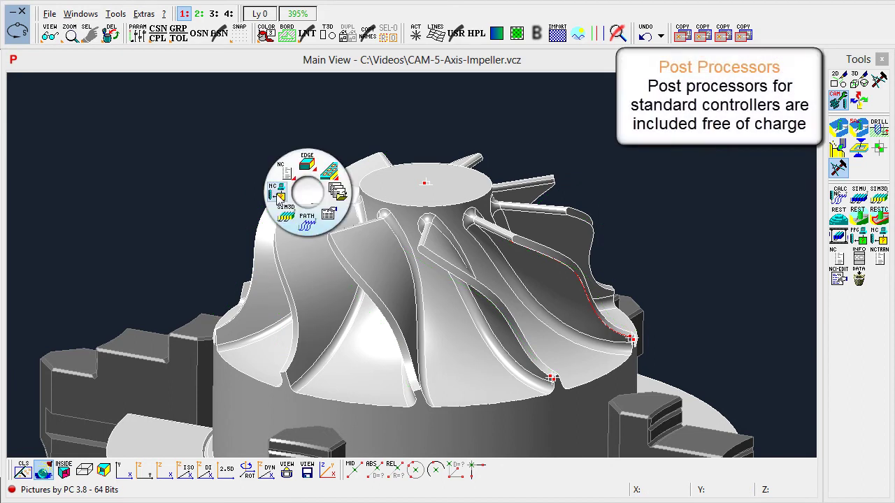
left_click(278, 191)
left_click(690, 171)
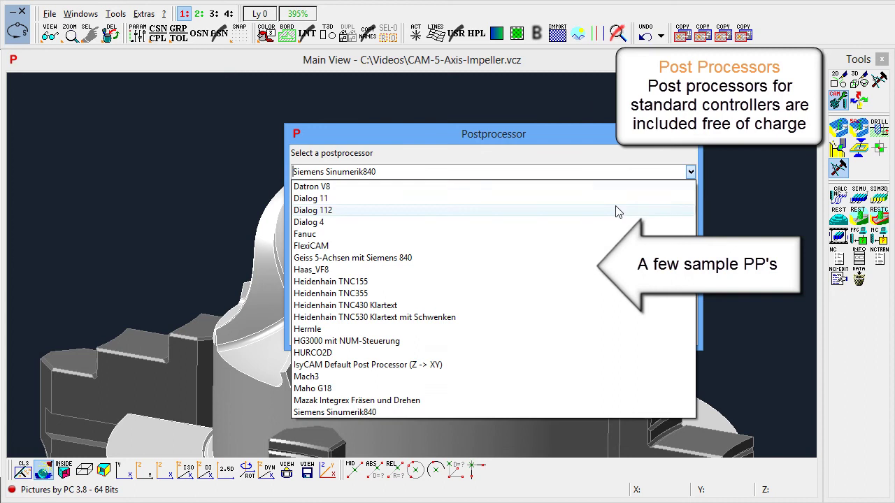
left_click(556, 318)
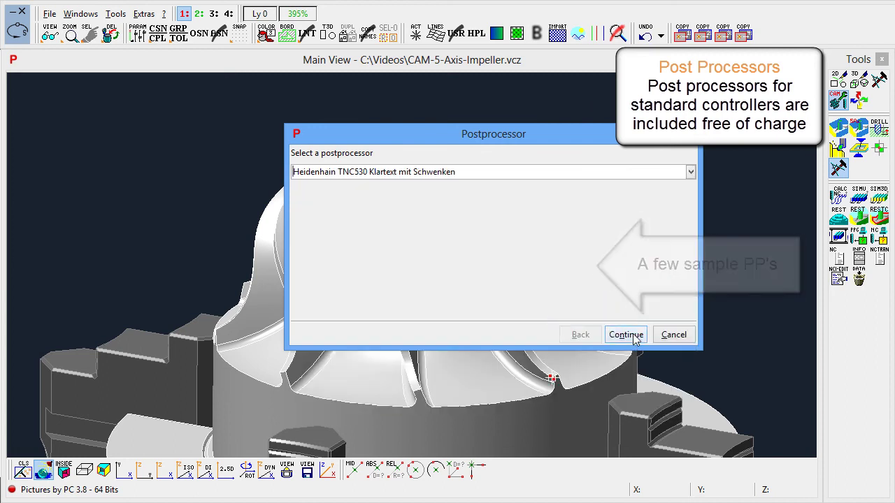
left_click(633, 336)
left_click(633, 337)
left_click(634, 336)
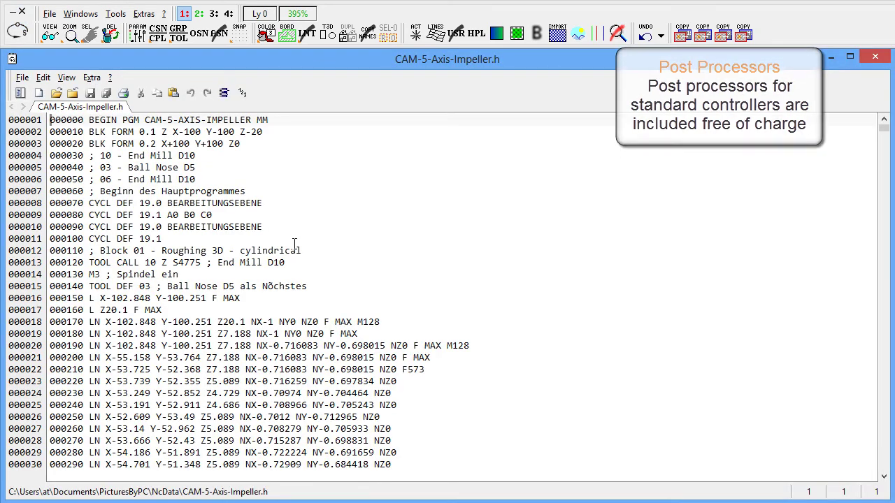
Scroll CAM-5-Axis-Impeller.h down to its last line, then generate the NC setup sheet.
scroll(294, 244, "down", 1)
scroll(294, 244, "down", 5)
scroll(295, 244, "down", 7)
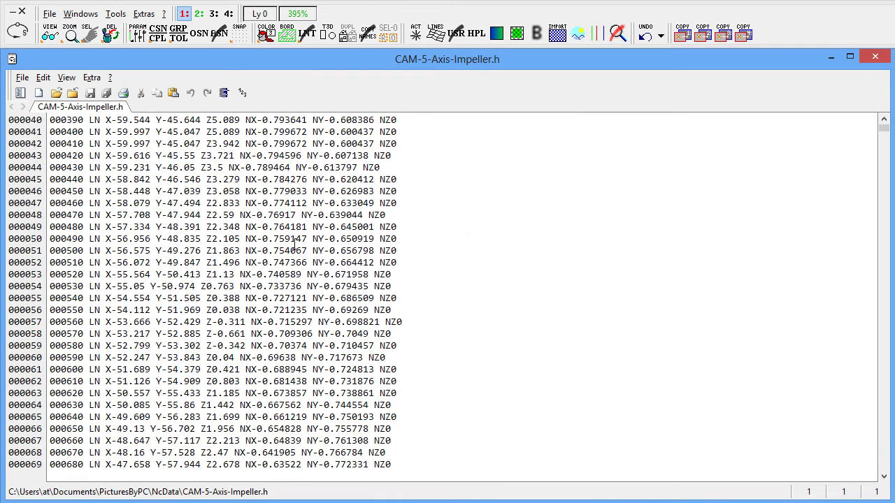
scroll(294, 243, "down", 7)
scroll(294, 243, "down", 7)
scroll(294, 244, "down", 8)
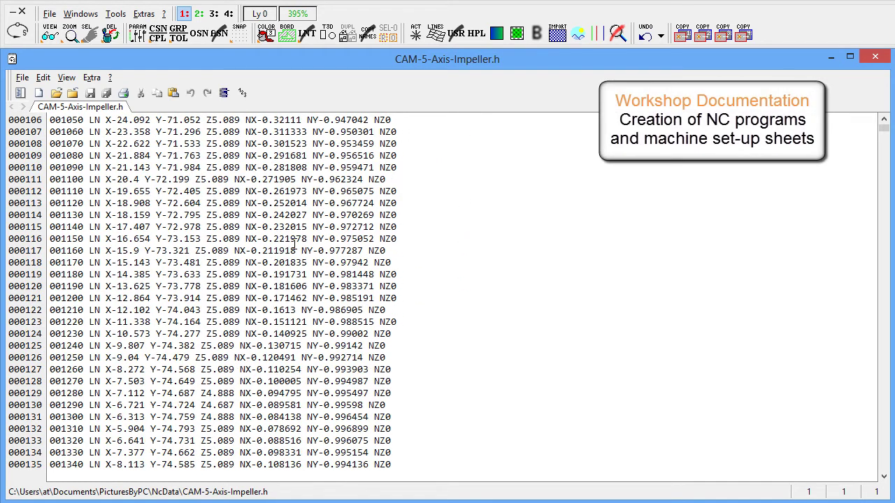
scroll(295, 243, "down", 6)
key("ctrl+End")
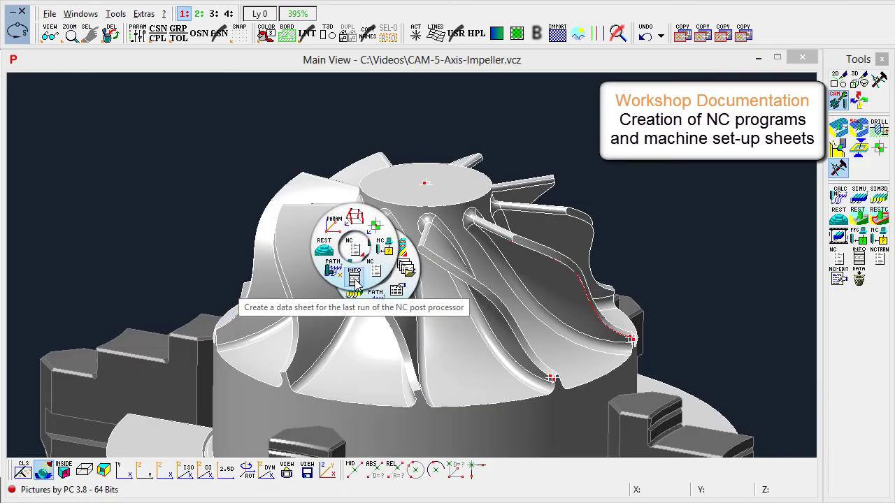
left_click(354, 280)
Scroll ncInfoSheet.pdf past the fixture image, origin and tool tables, 14 steps, to 02:58:00 total.
scroll(355, 278, "down", 2)
scroll(355, 279, "down", 2)
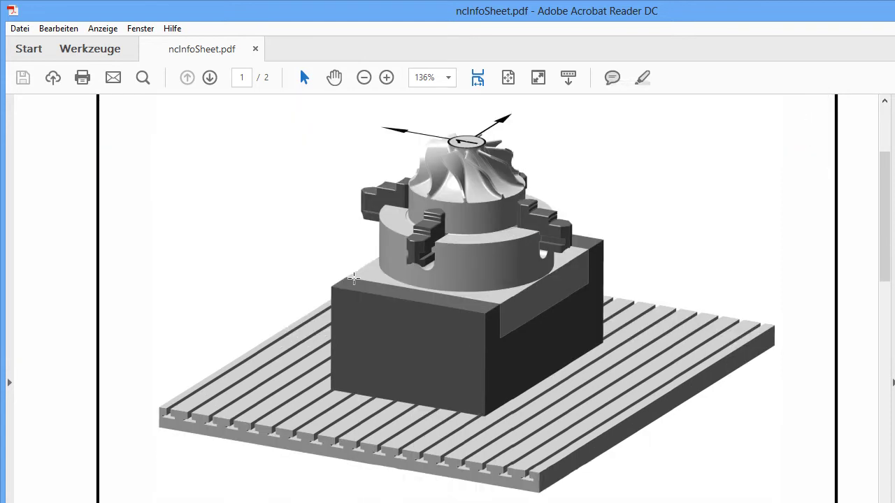
scroll(353, 279, "down", 2)
scroll(355, 280, "down", 2)
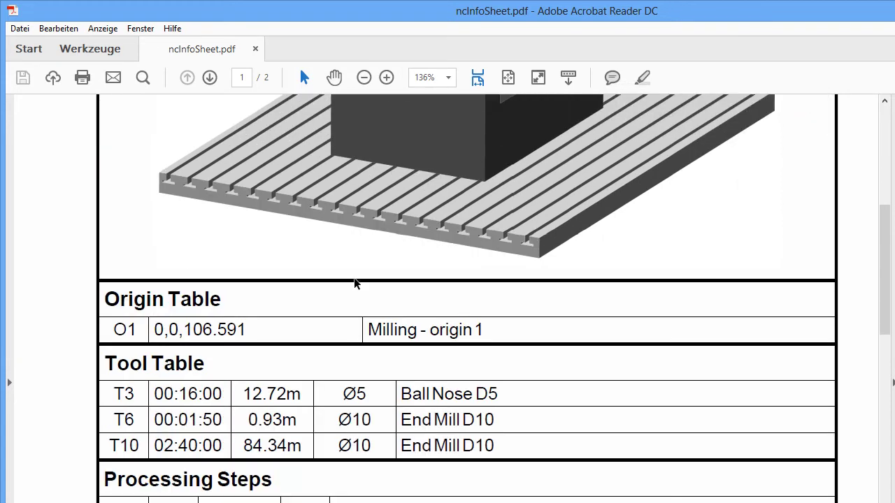
scroll(354, 278, "down", 2)
scroll(354, 278, "down", 2)
scroll(354, 277, "down", 2)
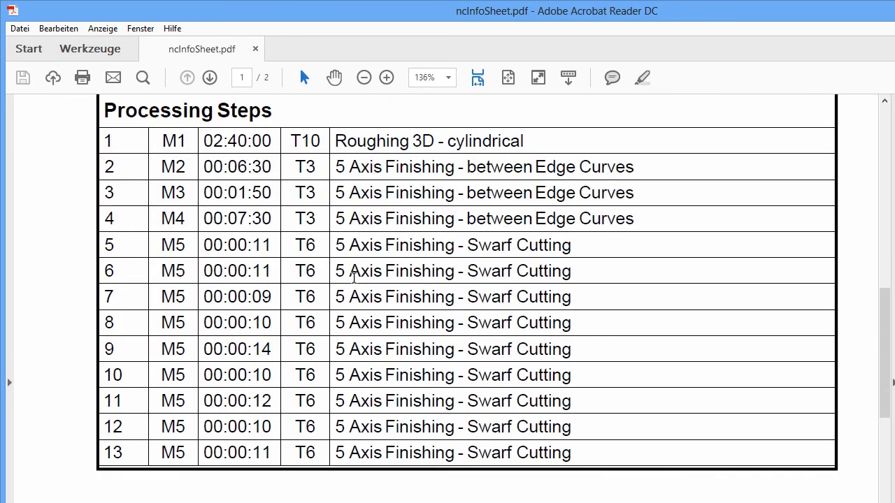
scroll(354, 277, "down", 2)
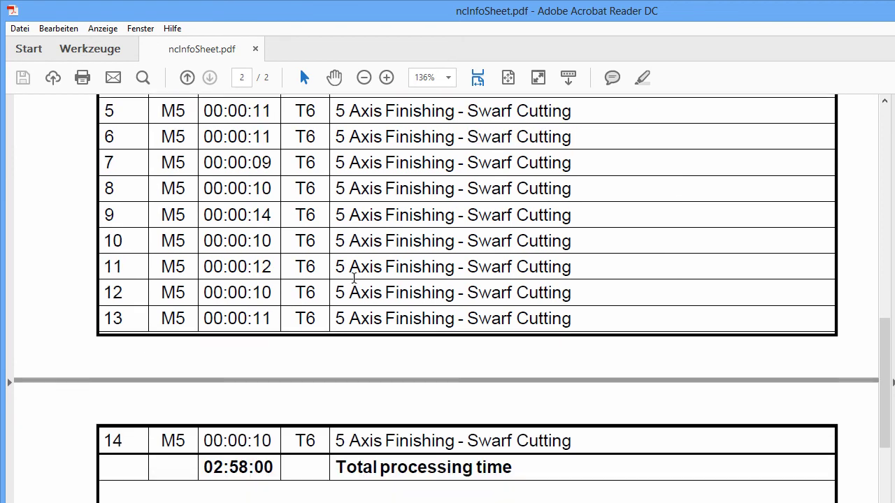